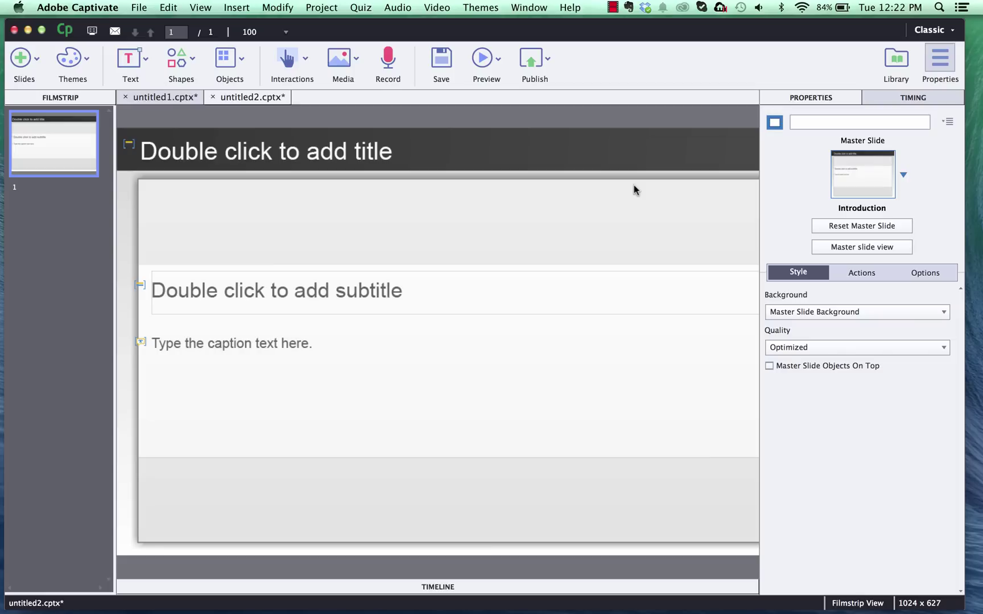
Create a new responsive Captivate project, untitled2.
{"action": "left_click", "coordinate": [139, 7]}
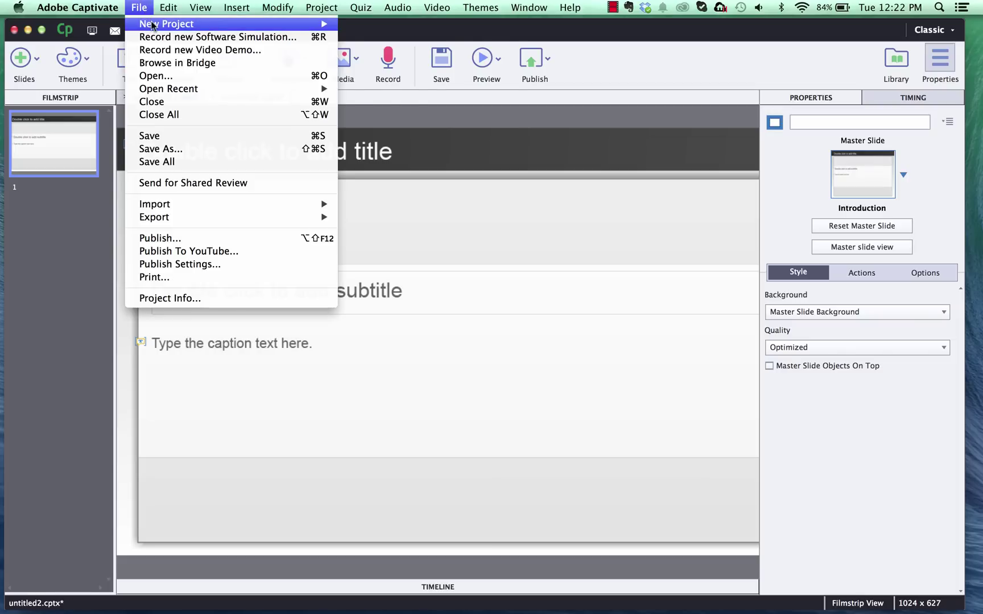
{"action": "mouse_move", "coordinate": [308, 23]}
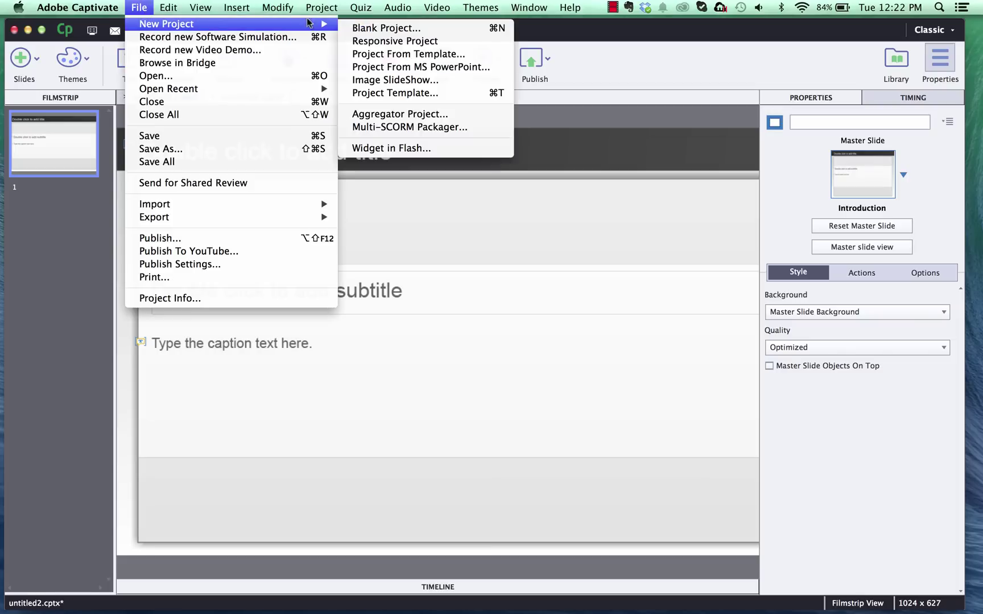
{"action": "left_click", "coordinate": [436, 41]}
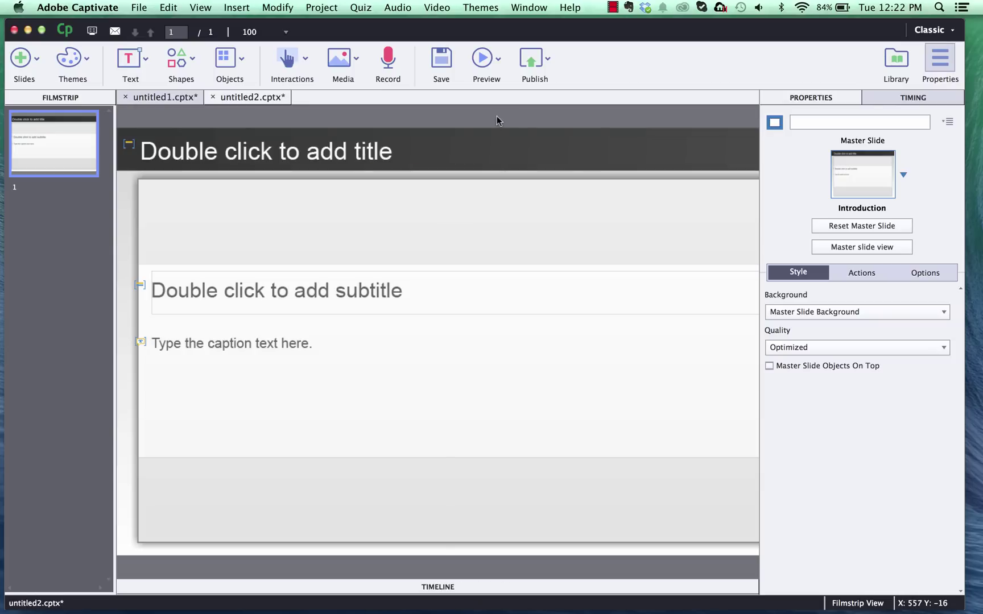
Start inserting a video and choose Multi-Slide Synchronized Video instead of Event Video.
{"action": "left_click", "coordinate": [342, 69]}
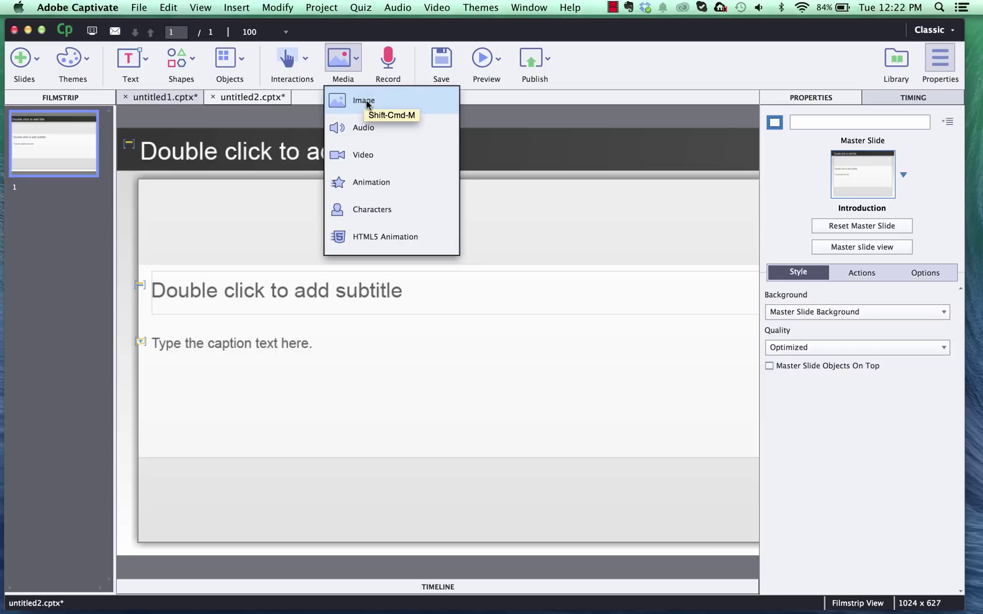
{"action": "left_click", "coordinate": [365, 152]}
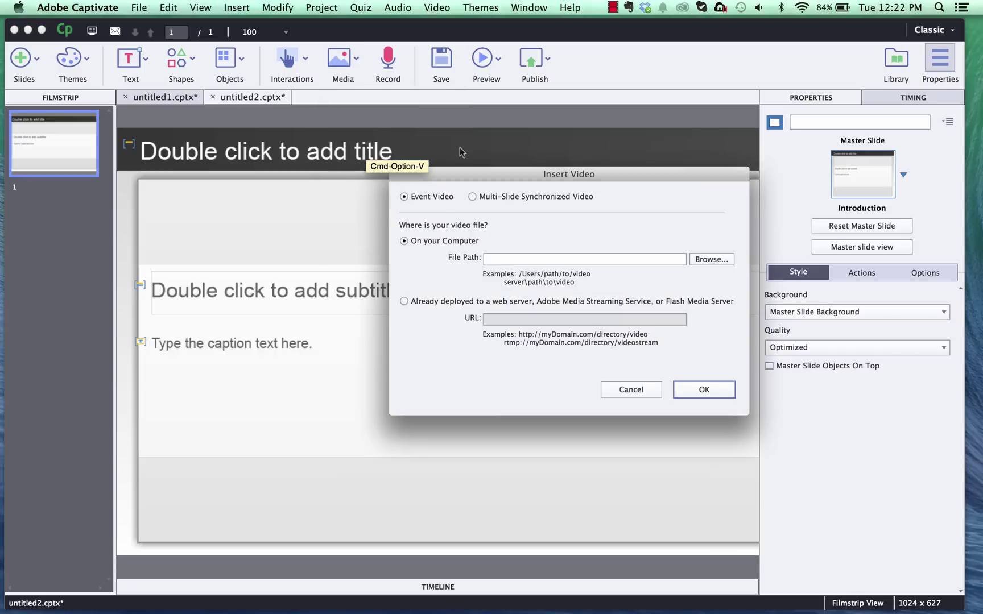
{"action": "left_click_drag", "start_coordinate": [463, 175], "coordinate": [381, 127]}
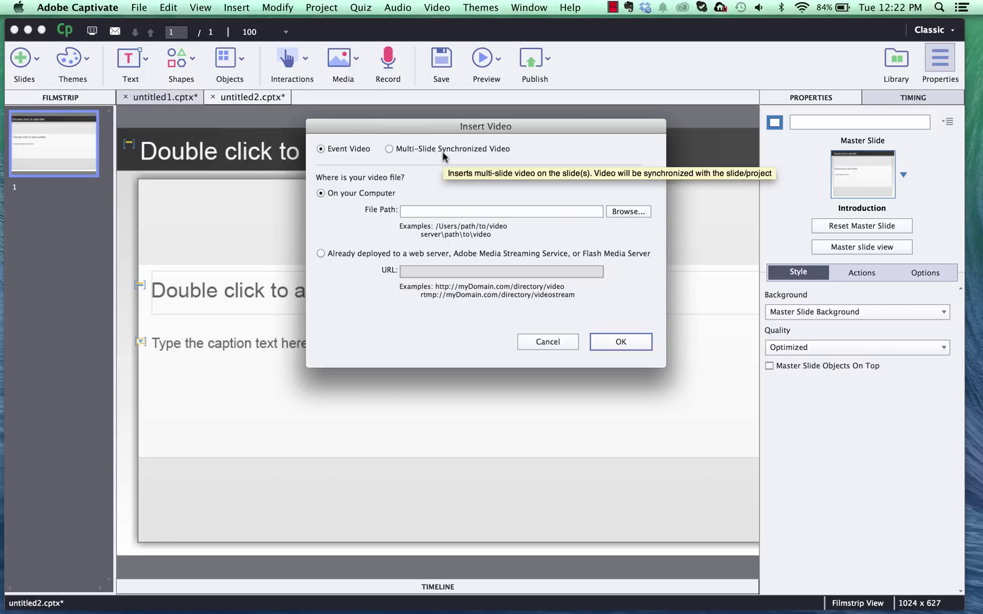
{"action": "left_click", "coordinate": [390, 149]}
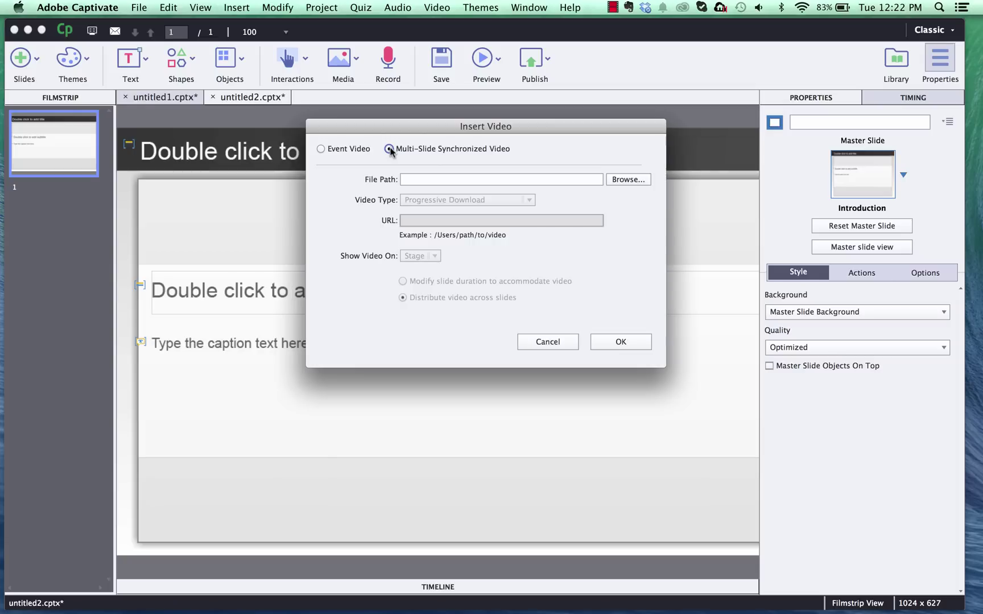
Browse the Downloads folder and settle on 13449-Melanie-Video.flv as the video file.
{"action": "left_click", "coordinate": [627, 180]}
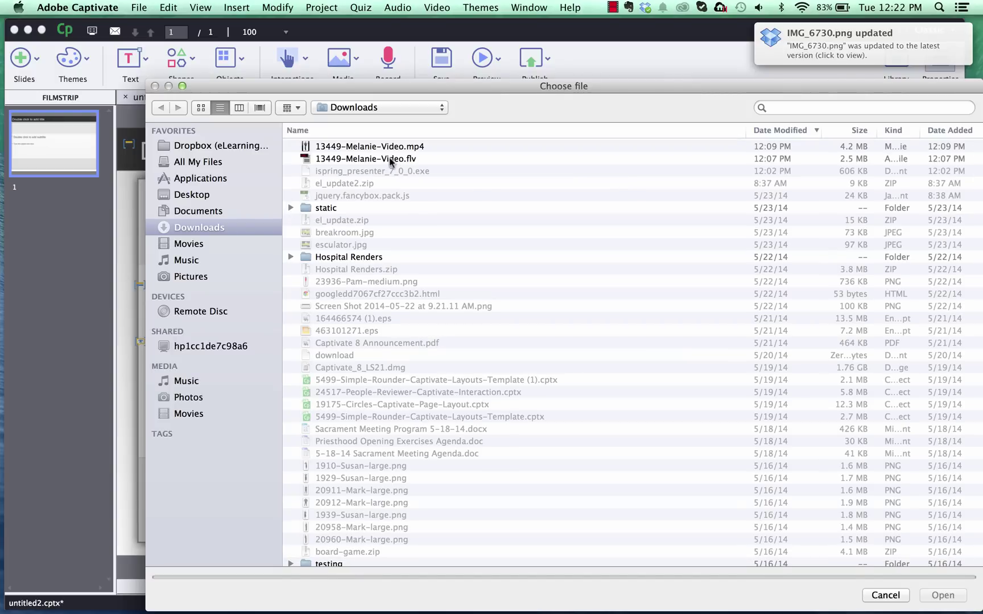
{"action": "left_click", "coordinate": [391, 160]}
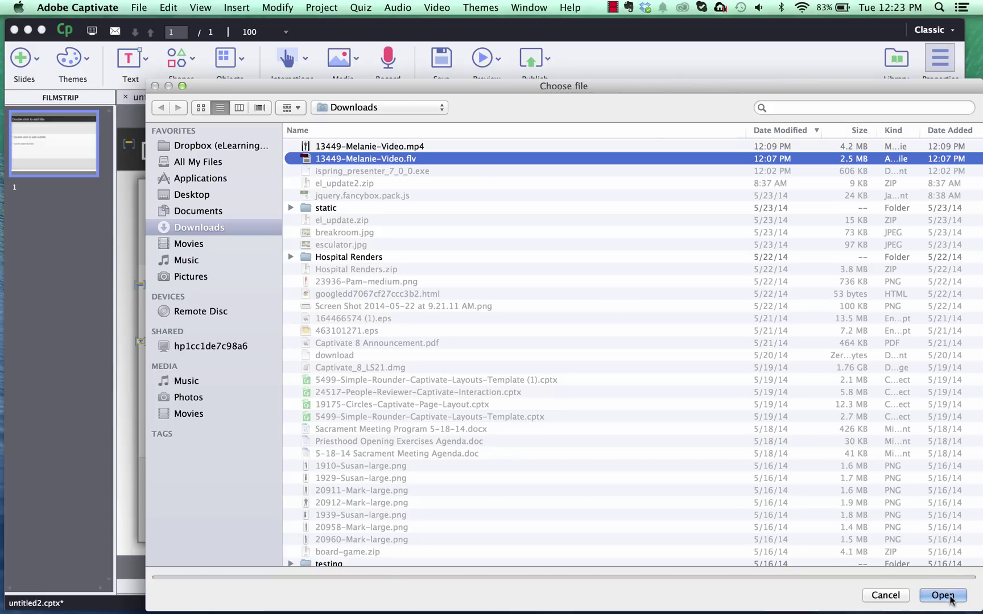
{"action": "left_click", "coordinate": [420, 148]}
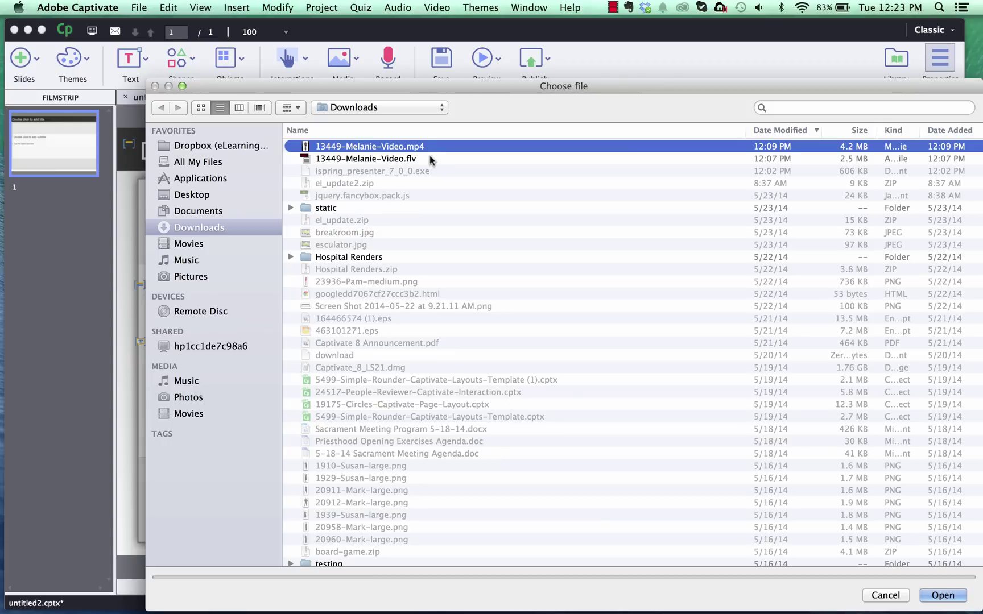
{"action": "left_click", "coordinate": [430, 158]}
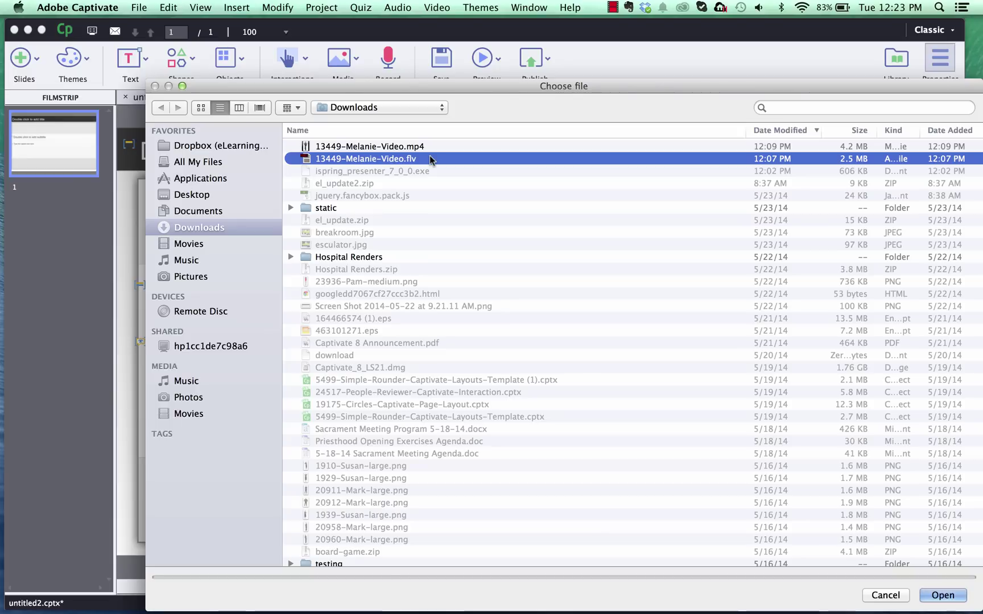
Confirm the FLV and insert it with slide duration modified to fit the video.
{"action": "left_click", "coordinate": [936, 595]}
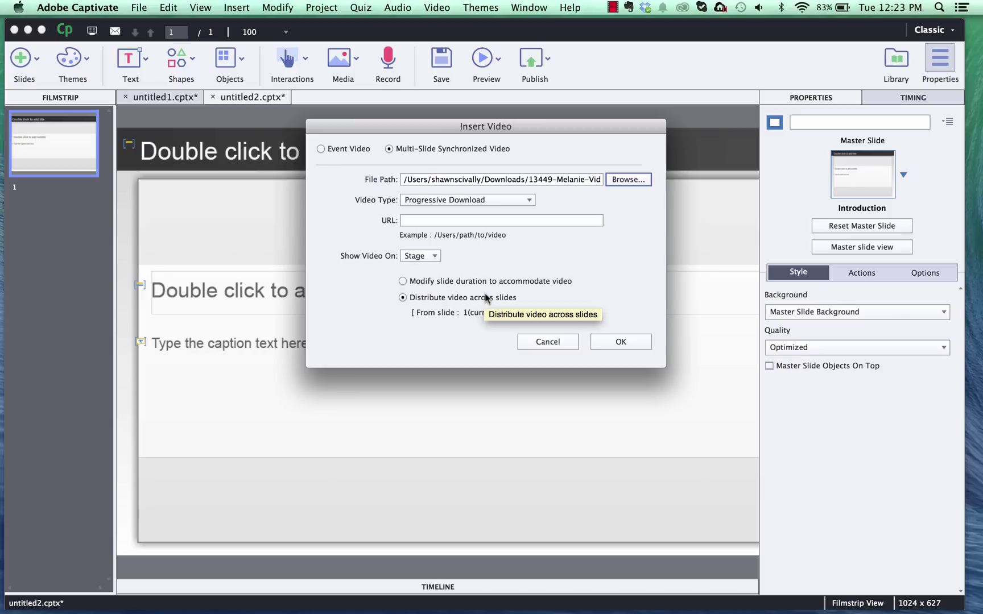
{"action": "left_click", "coordinate": [403, 282]}
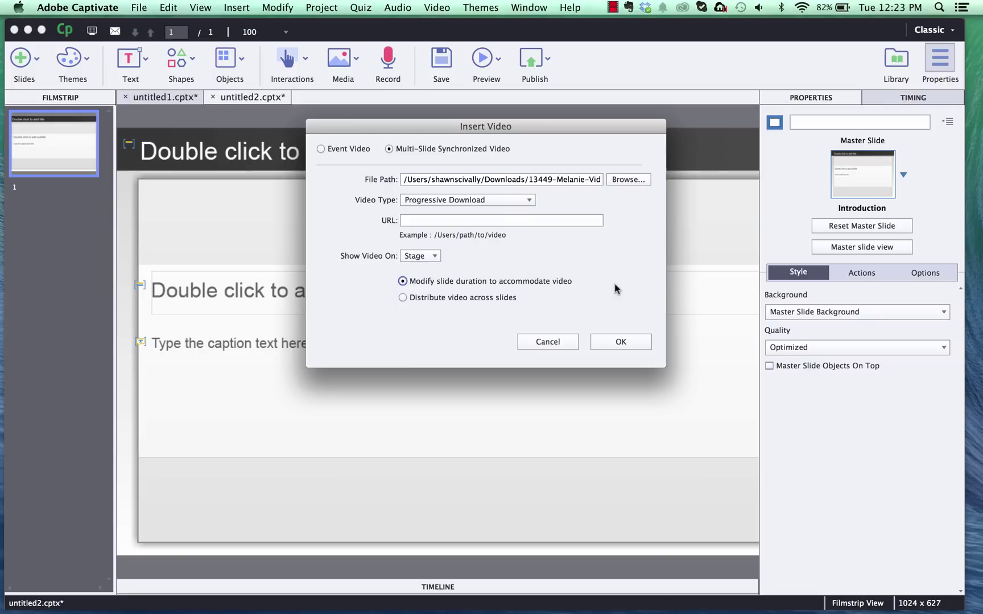
{"action": "left_click", "coordinate": [620, 341]}
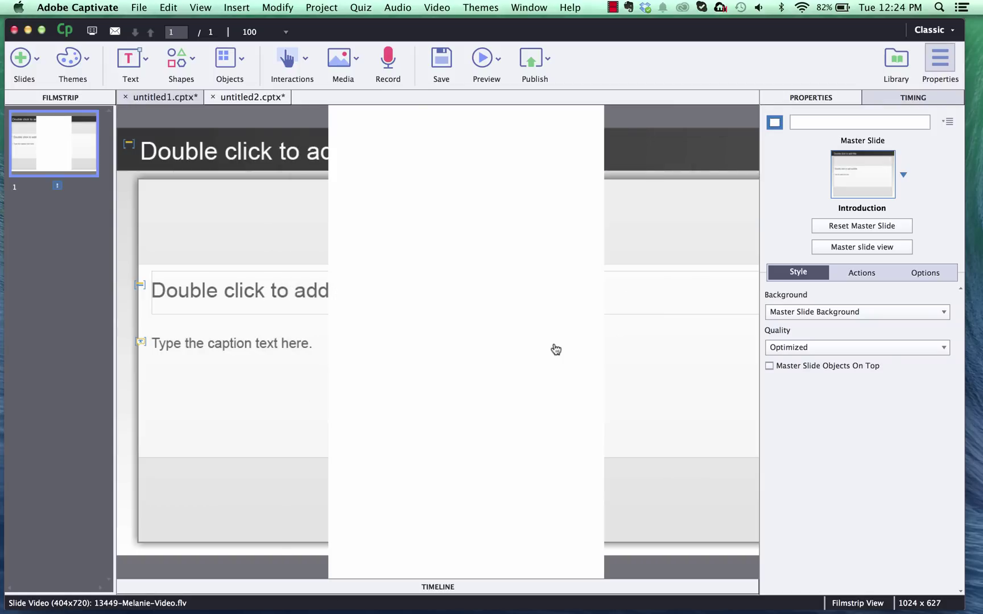
Nudge the video slightly right, then preview the next 5 slides and exit the preview.
{"action": "left_click", "coordinate": [556, 349]}
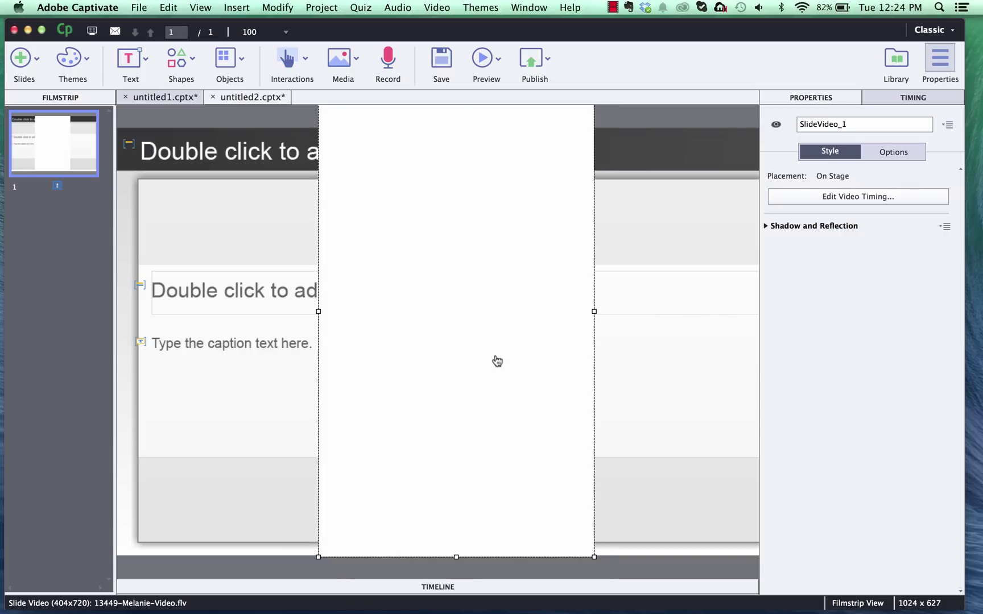
{"action": "left_click_drag", "start_coordinate": [507, 358], "coordinate": [524, 350]}
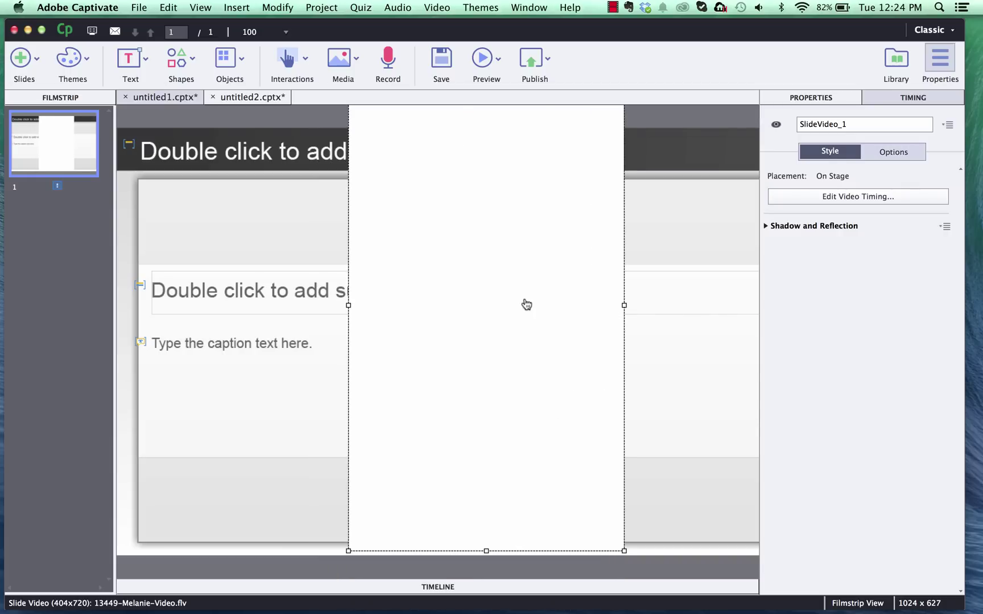
{"action": "left_click", "coordinate": [498, 60]}
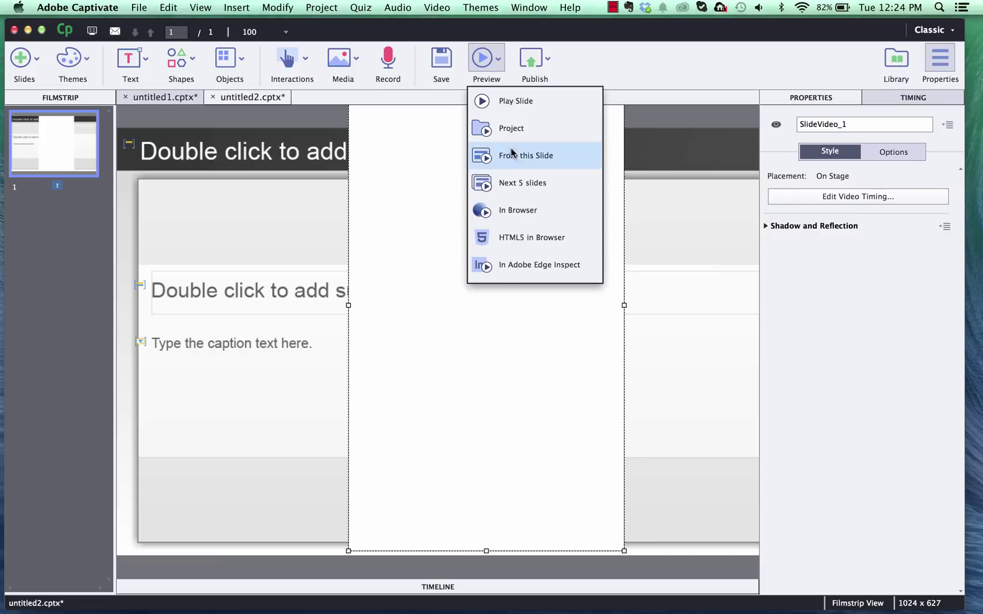
{"action": "left_click", "coordinate": [513, 187]}
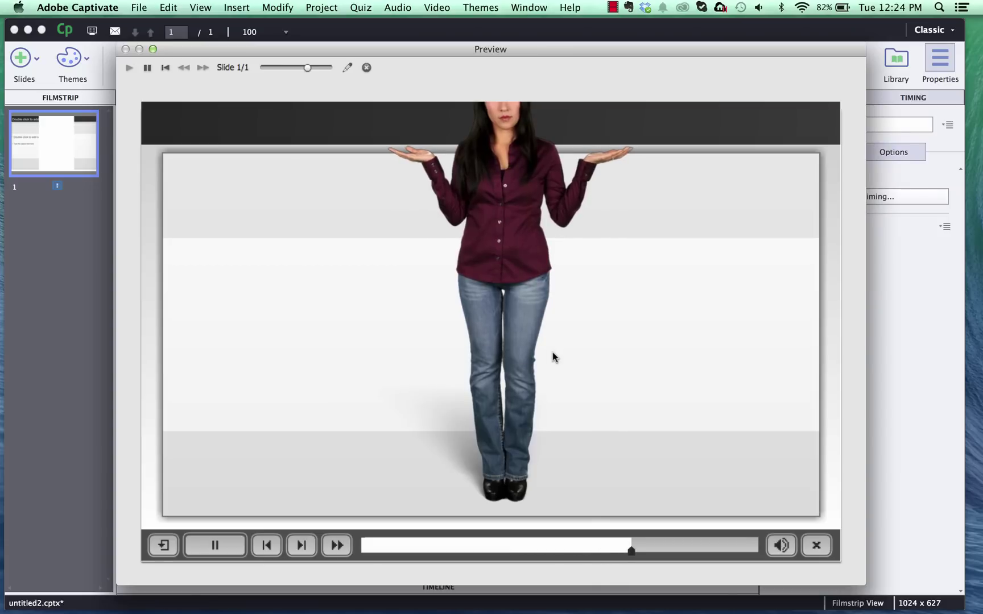
{"action": "left_click", "coordinate": [816, 545]}
Shrink the Melanie video to 297x530 and reposition it on the slide.
{"action": "left_click_drag", "start_coordinate": [549, 284], "coordinate": [542, 329]}
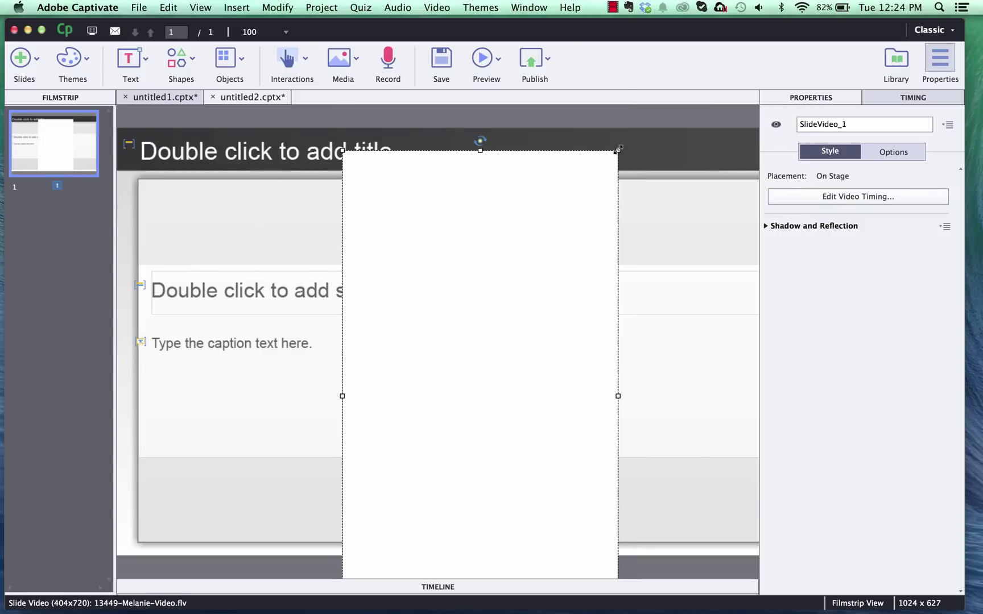
{"action": "left_click_drag", "start_coordinate": [617, 150], "coordinate": [545, 279]}
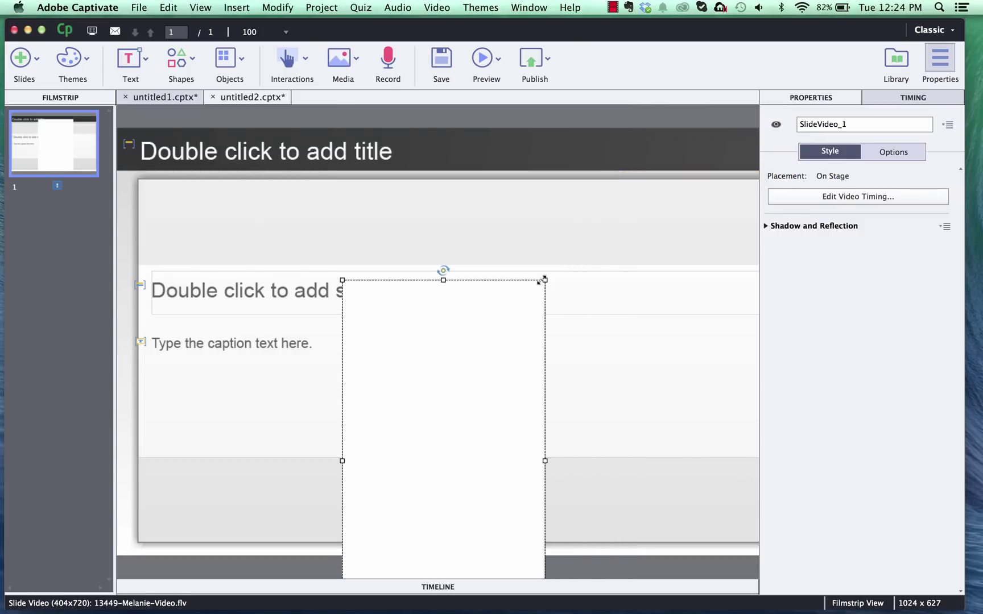
{"action": "left_click_drag", "start_coordinate": [461, 382], "coordinate": [496, 335]}
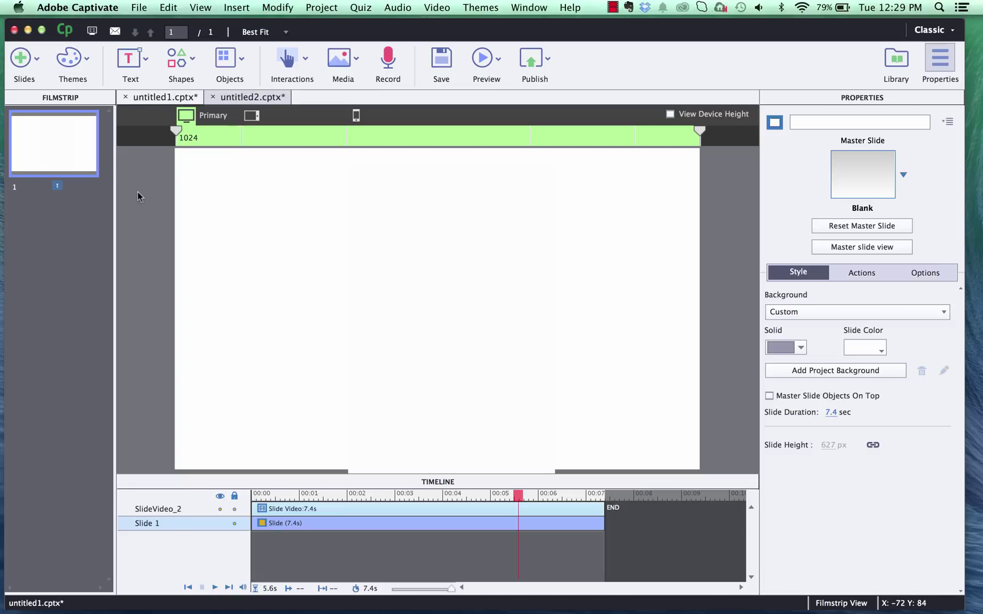
Attempt a Multi-Slide Synchronized Video insert, dismiss the existing-video warning, and cancel.
{"action": "left_click", "coordinate": [353, 64]}
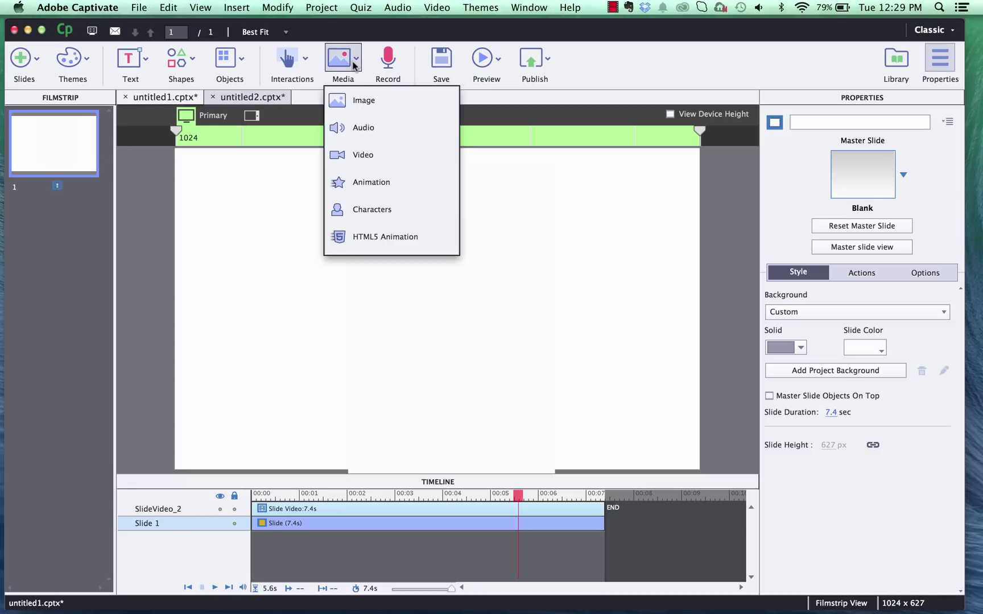
{"action": "left_click", "coordinate": [363, 157]}
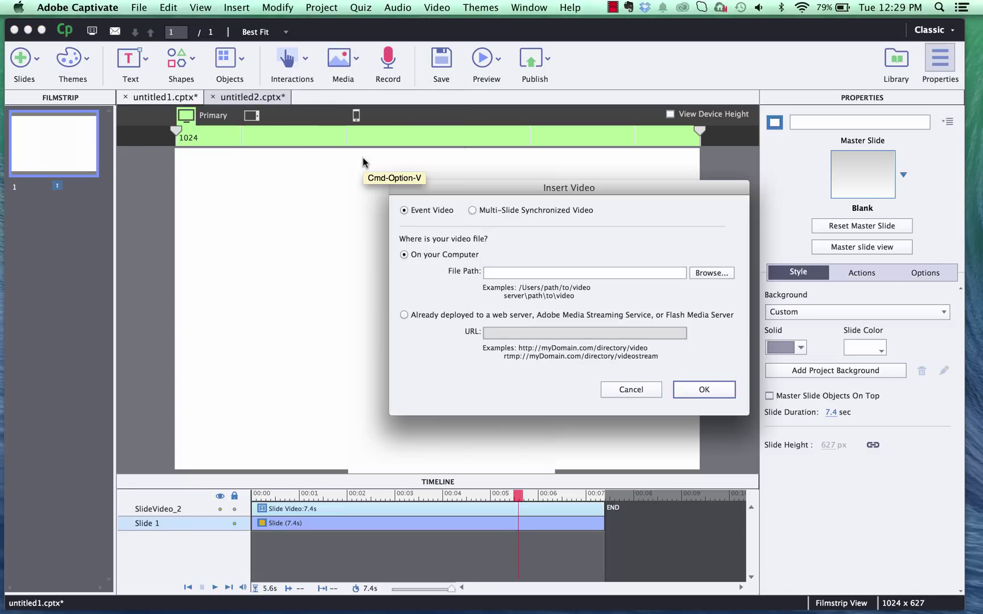
{"action": "left_click", "coordinate": [472, 210]}
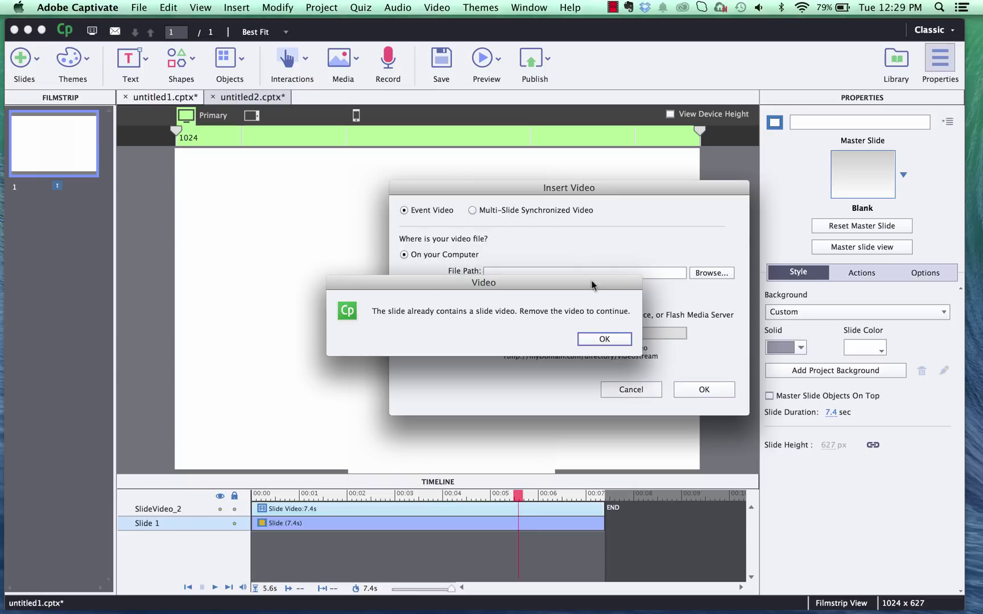
{"action": "left_click", "coordinate": [604, 340]}
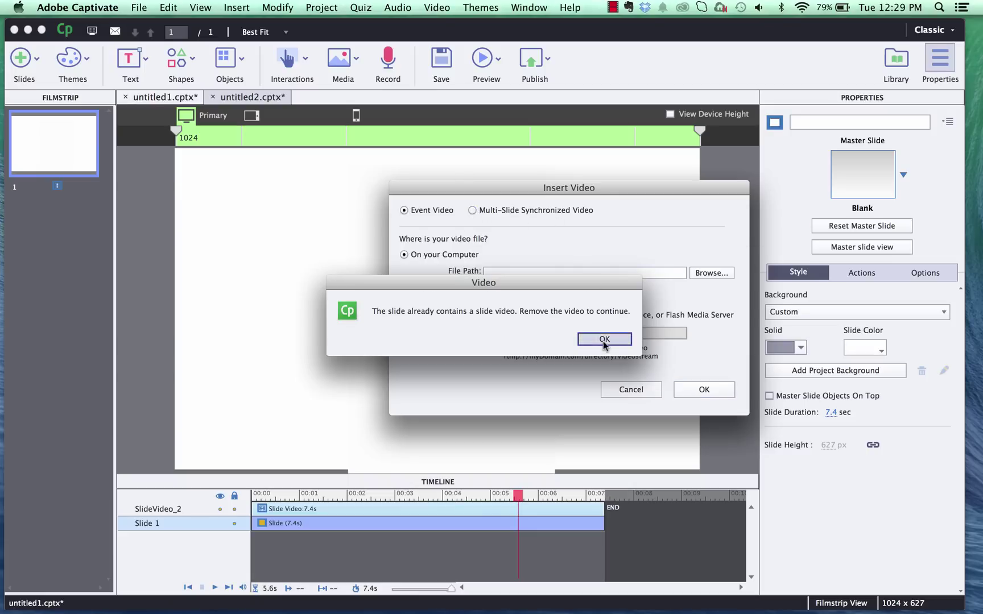
{"action": "left_click", "coordinate": [631, 390]}
Delete SlideVideo_2 from the slide via the Timeline.
{"action": "left_click", "coordinate": [423, 508]}
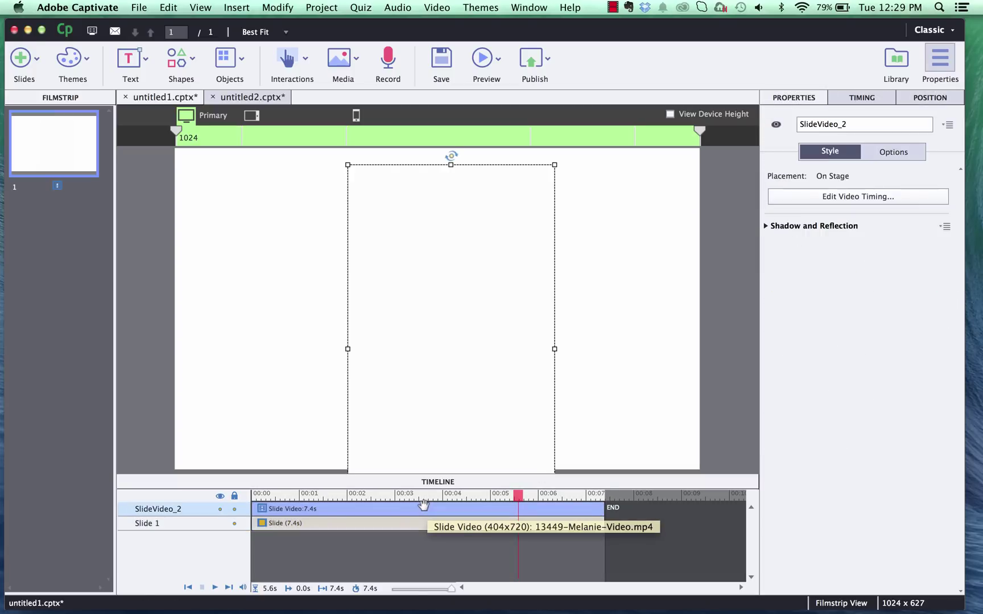
{"action": "right_click", "coordinate": [424, 508]}
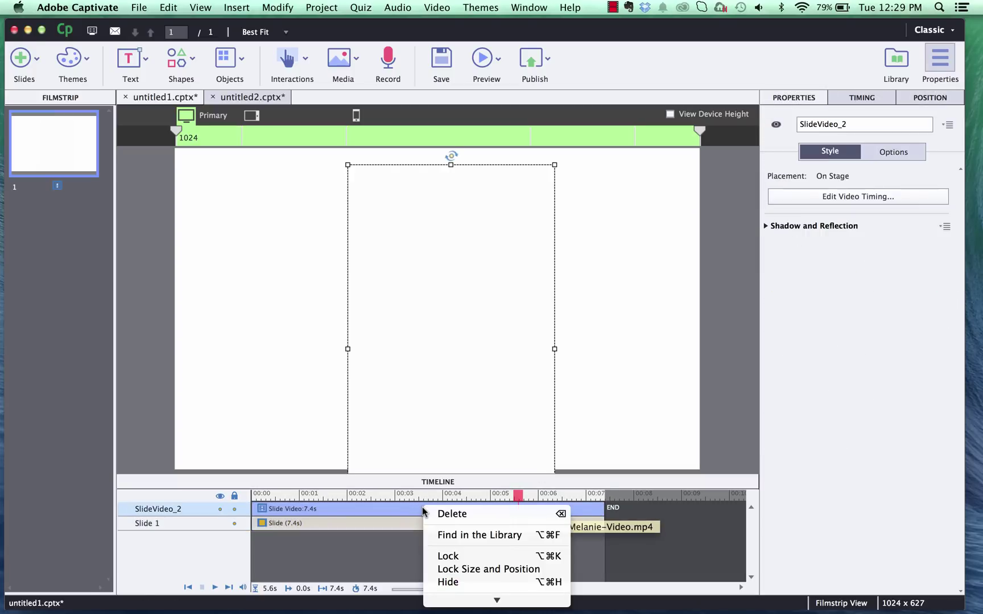
{"action": "left_click", "coordinate": [438, 513]}
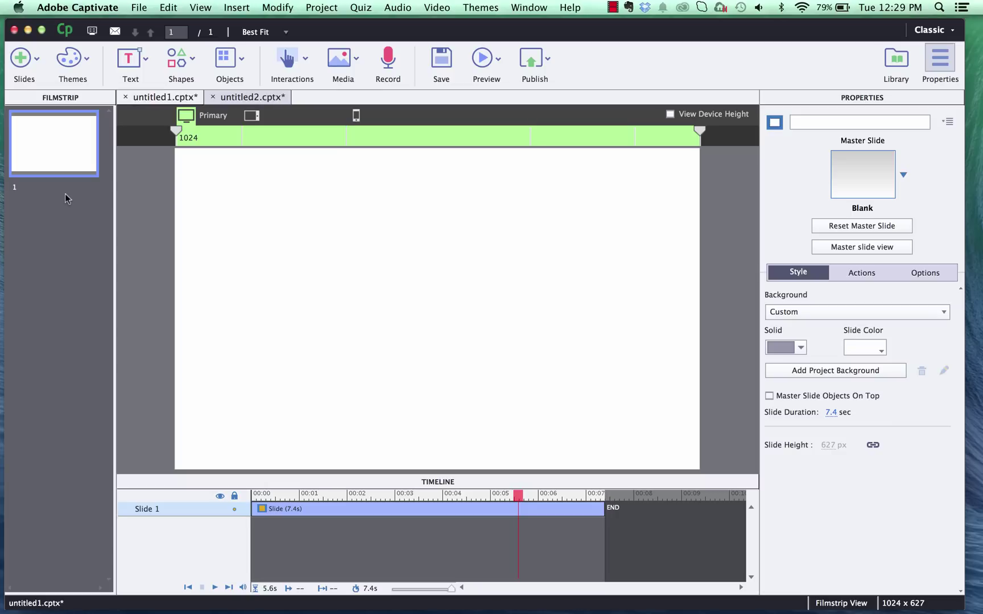
Start a new video insertion set to Multi-Slide Synchronized Video.
{"action": "left_click", "coordinate": [348, 62]}
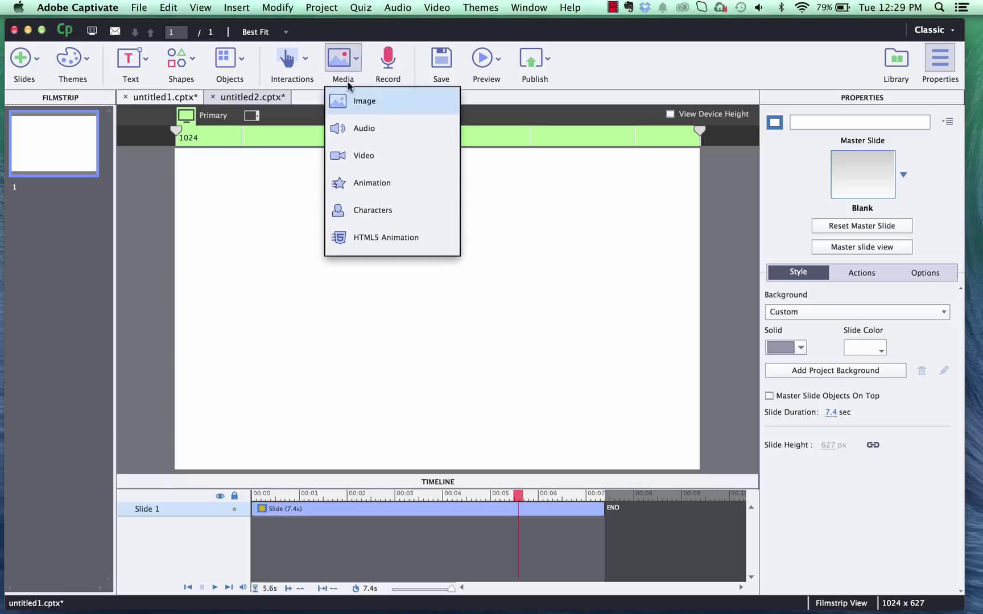
{"action": "left_click", "coordinate": [364, 156]}
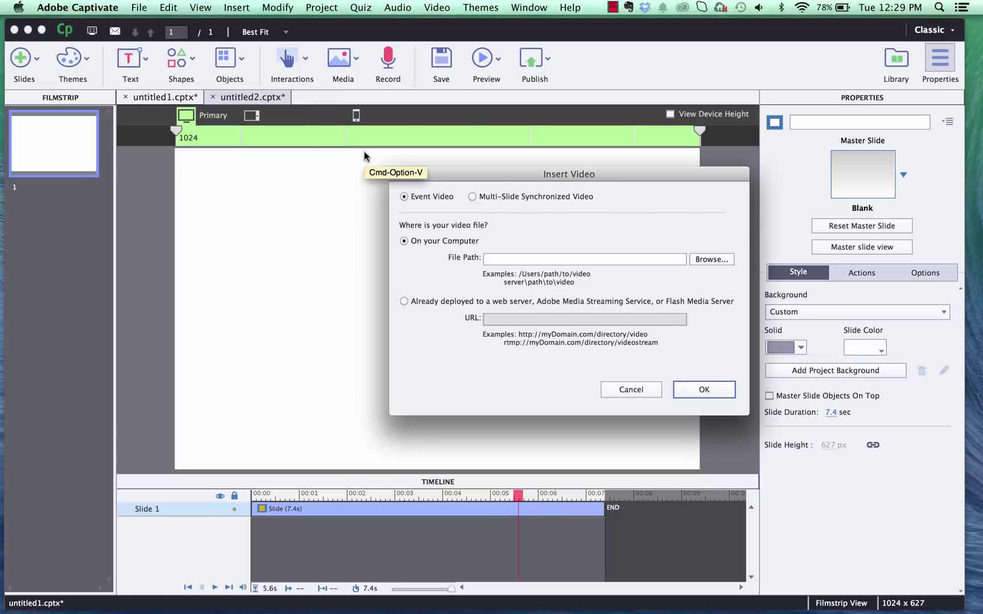
{"action": "left_click", "coordinate": [471, 197]}
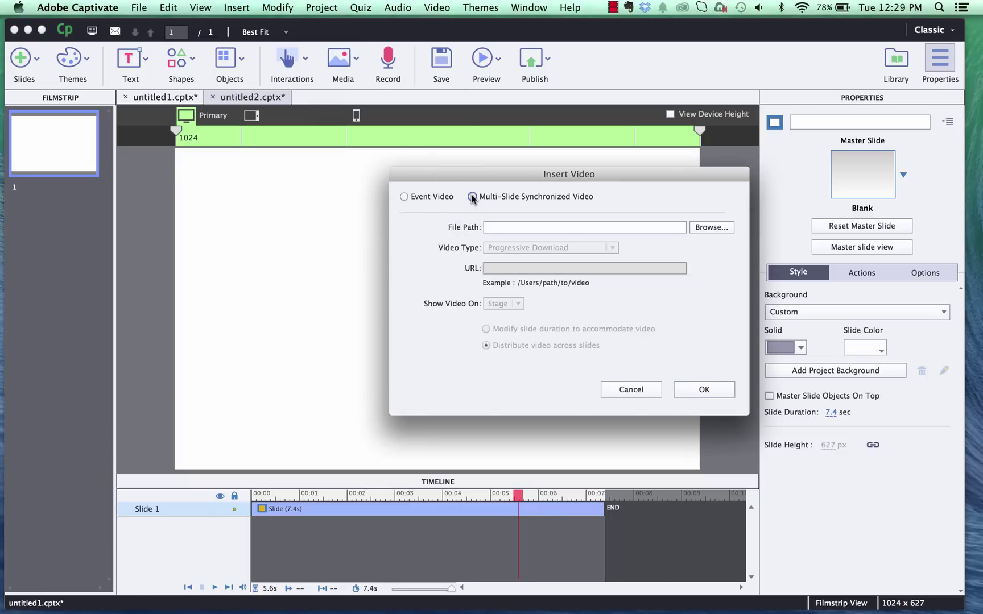
{"action": "left_click", "coordinate": [471, 197]}
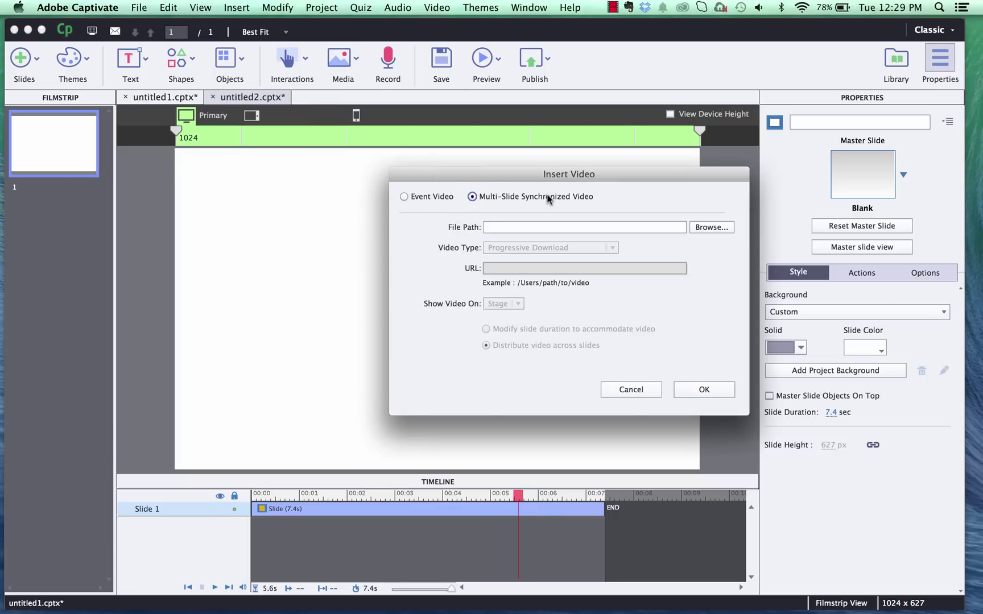
Browse Downloads and select 13449-Melanie-Video.mp4 as the video file.
{"action": "left_click", "coordinate": [700, 231]}
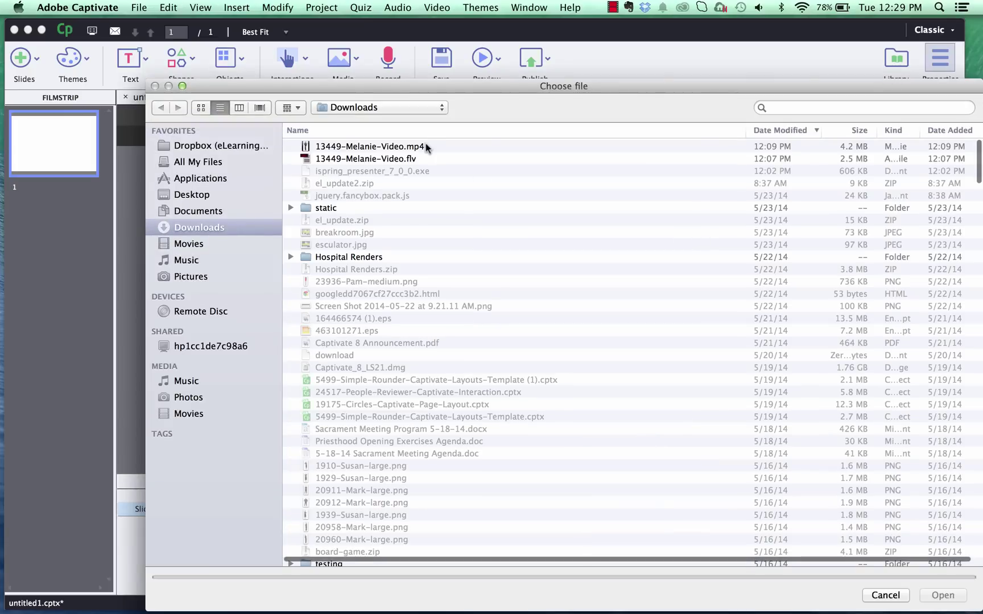
{"action": "left_click", "coordinate": [425, 145]}
{"action": "left_click_drag", "start_coordinate": [486, 88], "coordinate": [415, 67]}
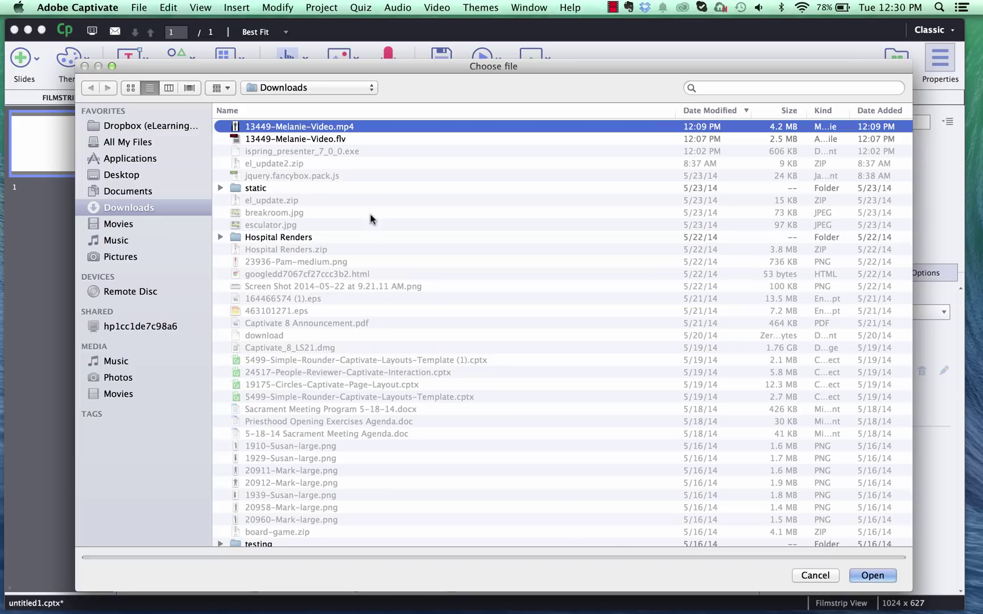
{"action": "left_click", "coordinate": [324, 139]}
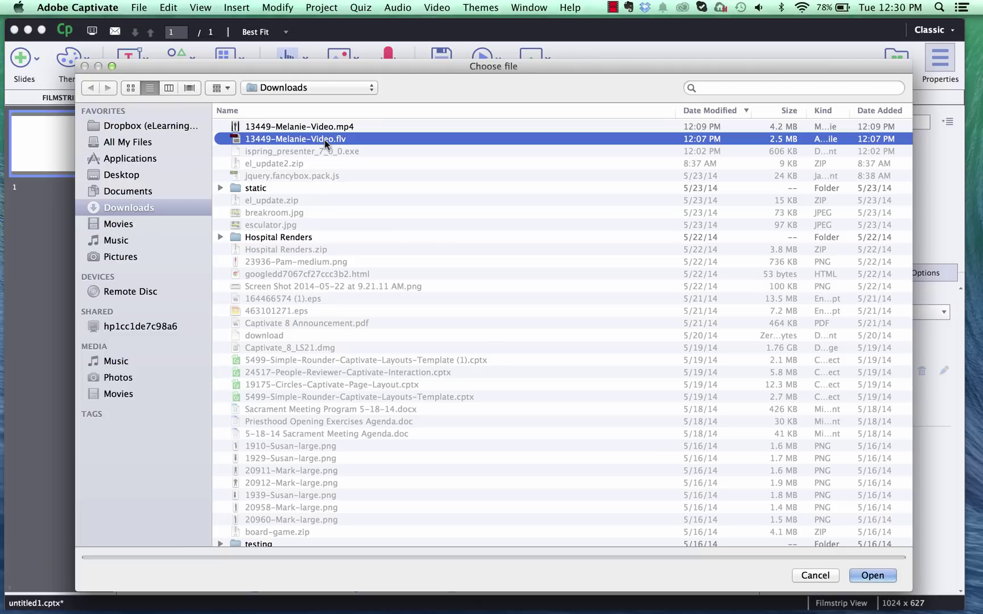
{"action": "left_click", "coordinate": [320, 127]}
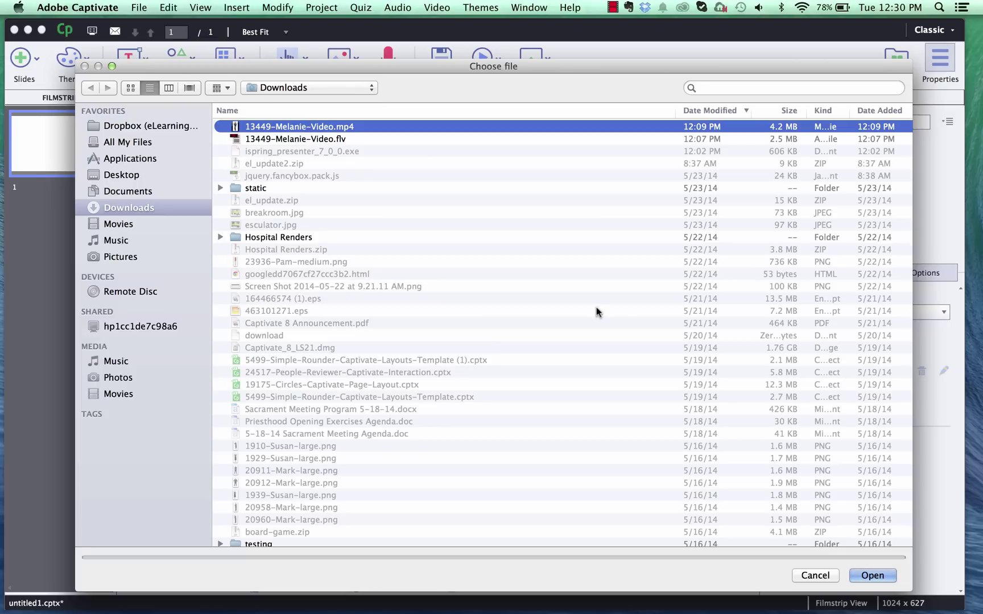
Insert the mp4 with slide duration modified to fit the video.
{"action": "left_click", "coordinate": [860, 574]}
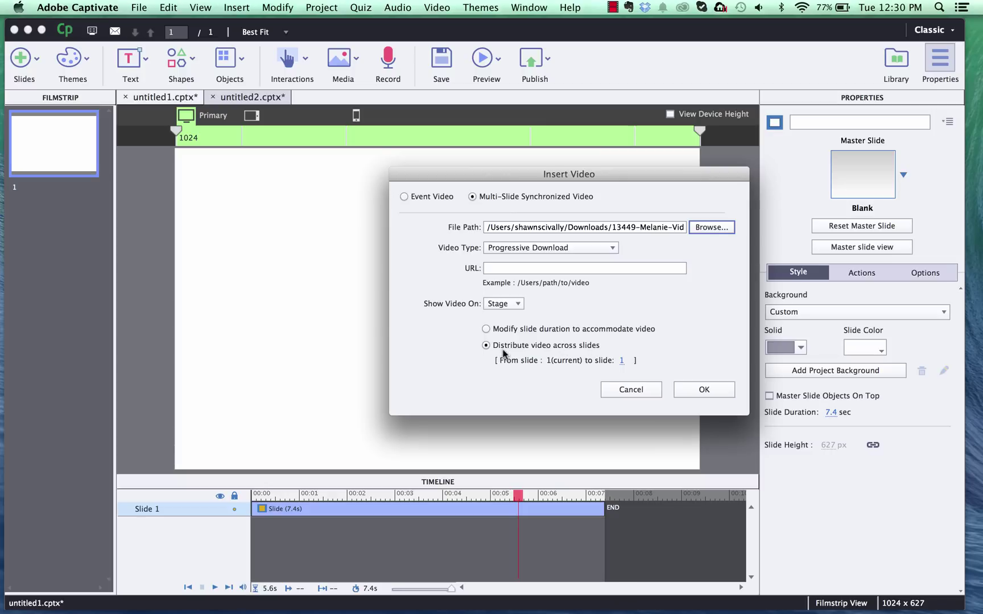
{"action": "left_click", "coordinate": [486, 329]}
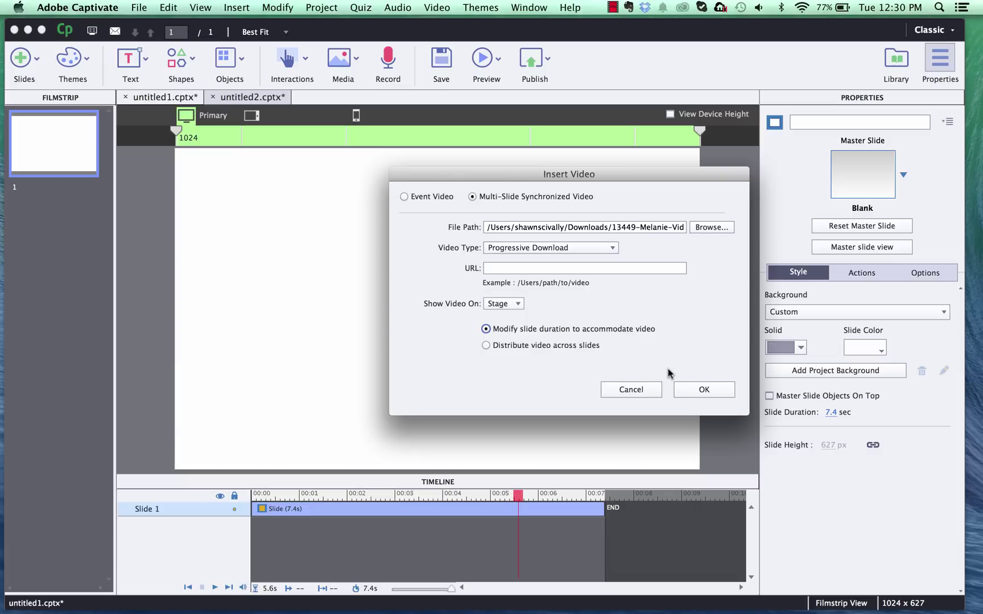
{"action": "left_click", "coordinate": [703, 390]}
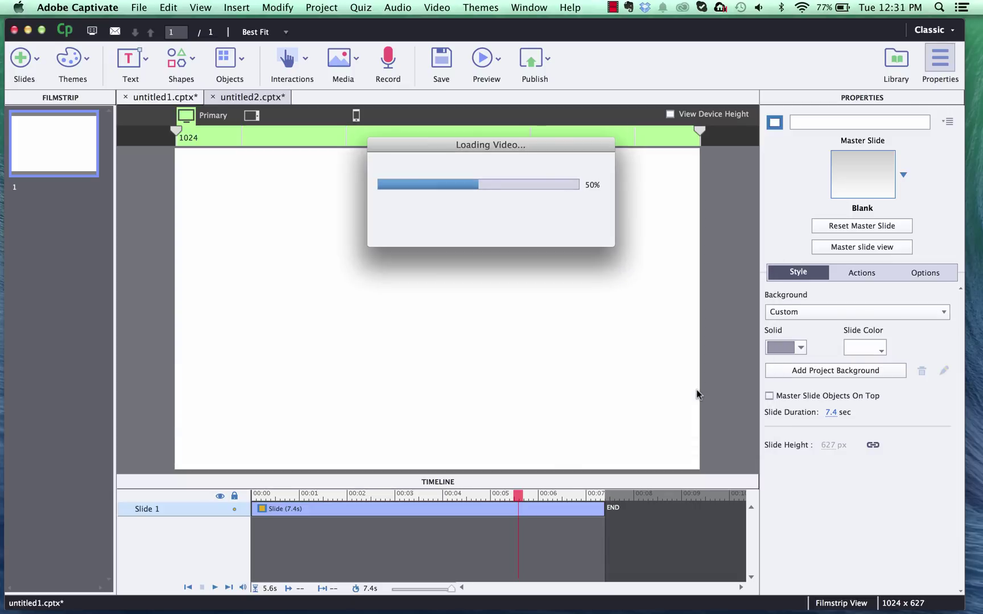
Shrink the video to 320x572, move it left, and start its timeline bar at 00:00.
{"action": "left_click", "coordinate": [452, 325]}
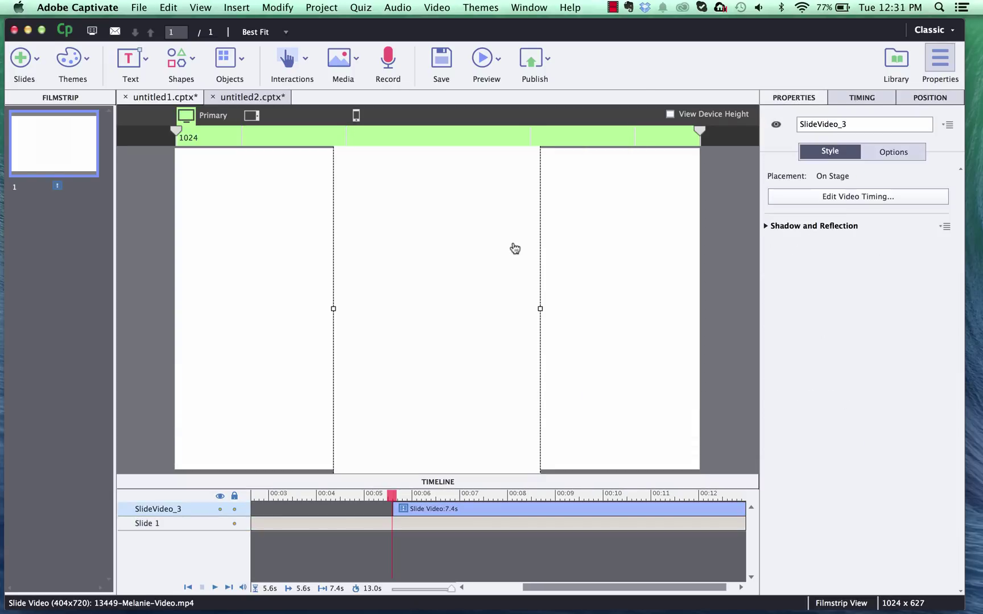
{"action": "left_click_drag", "start_coordinate": [514, 249], "coordinate": [515, 273]}
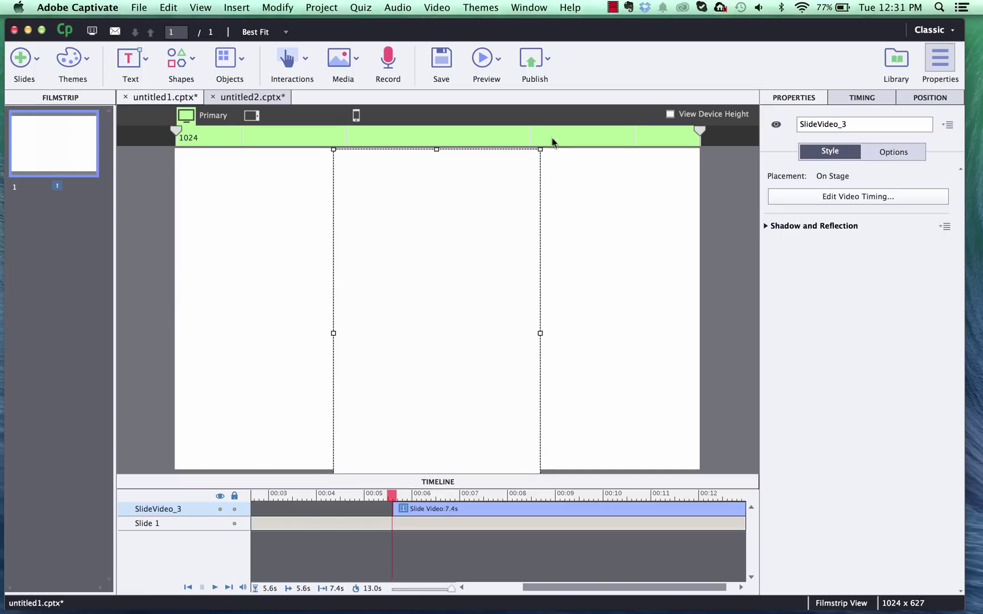
{"action": "left_click_drag", "start_coordinate": [539, 150], "coordinate": [497, 225]}
{"action": "left_click_drag", "start_coordinate": [426, 336], "coordinate": [358, 286]}
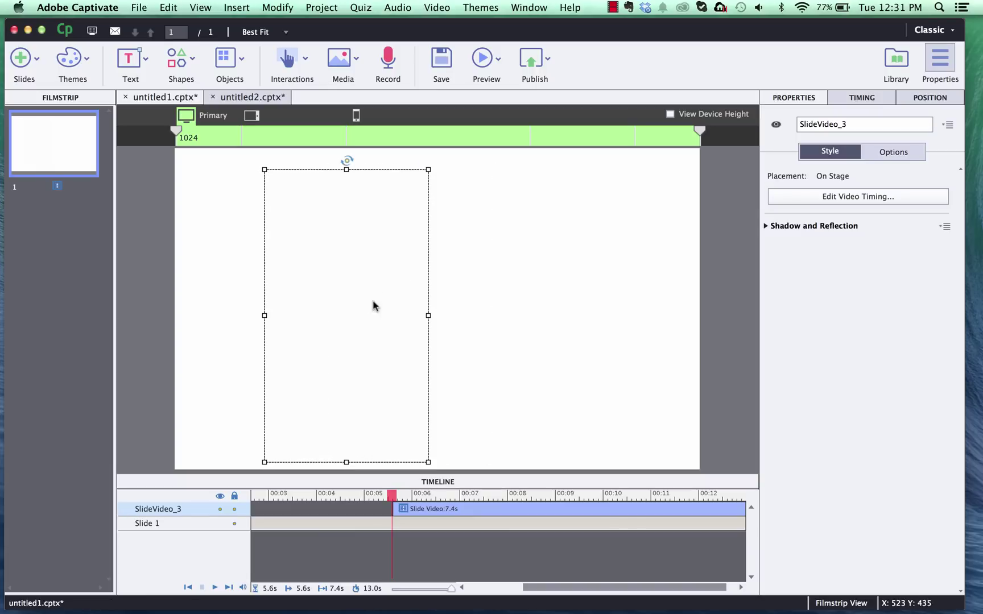
{"action": "left_click_drag", "start_coordinate": [487, 505], "coordinate": [264, 502]}
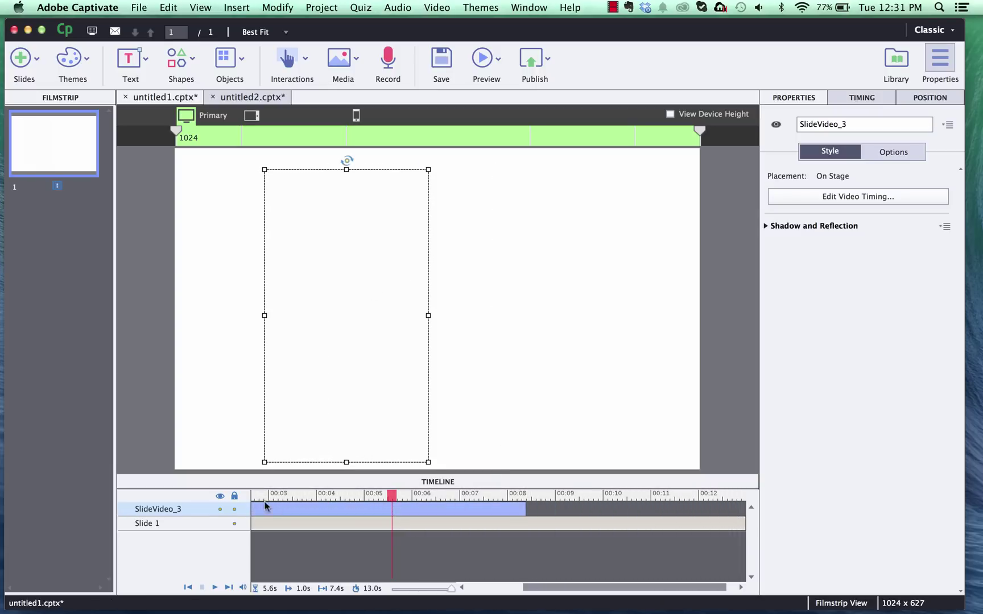
{"action": "left_click_drag", "start_coordinate": [335, 505], "coordinate": [272, 505]}
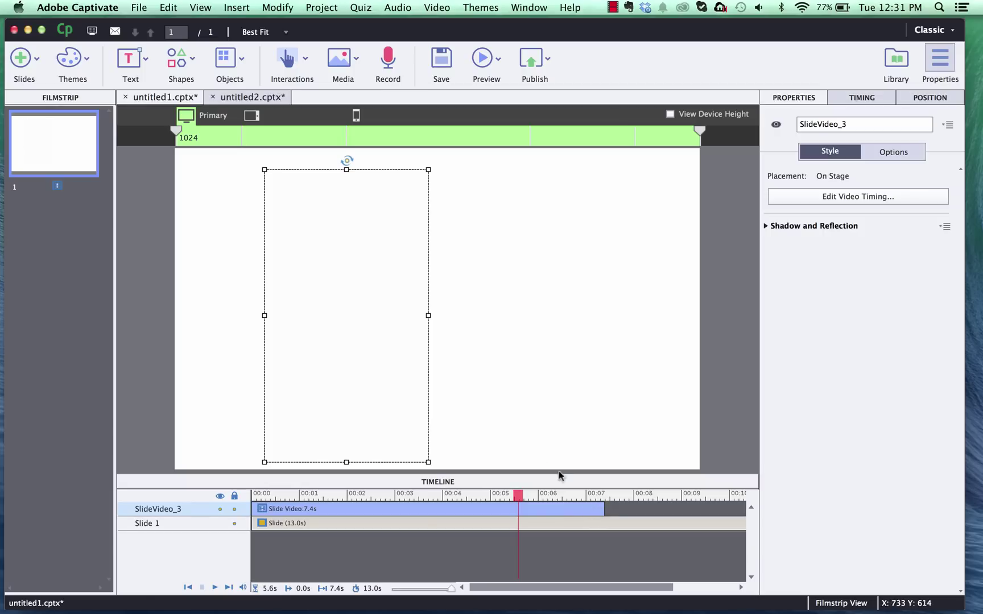
Add a button in the slide's lower-right corner, appearing at 4.2s for 3 seconds.
{"action": "left_click", "coordinate": [146, 208]}
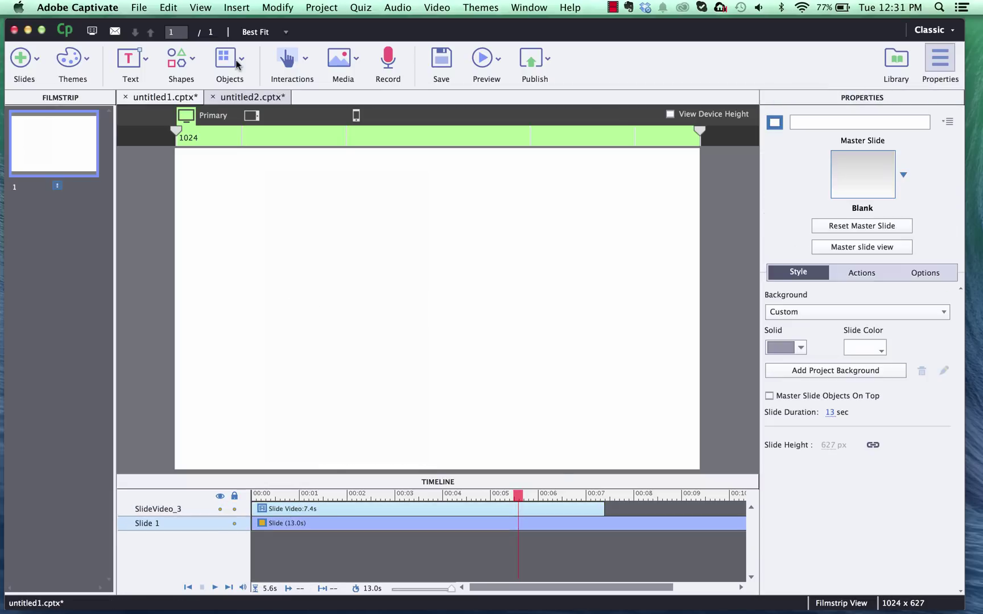
{"action": "left_click", "coordinate": [287, 60]}
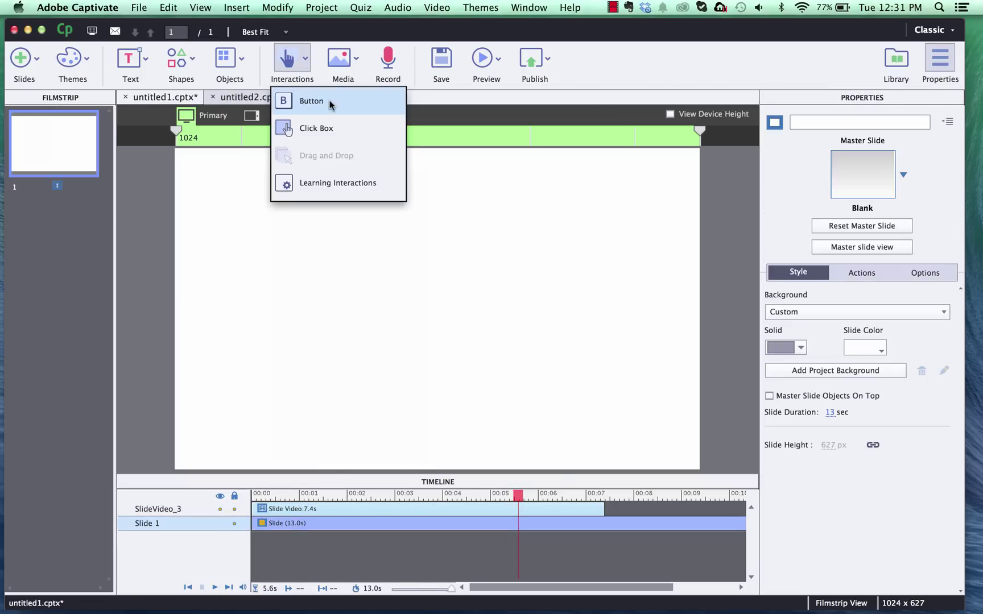
{"action": "left_click", "coordinate": [310, 103]}
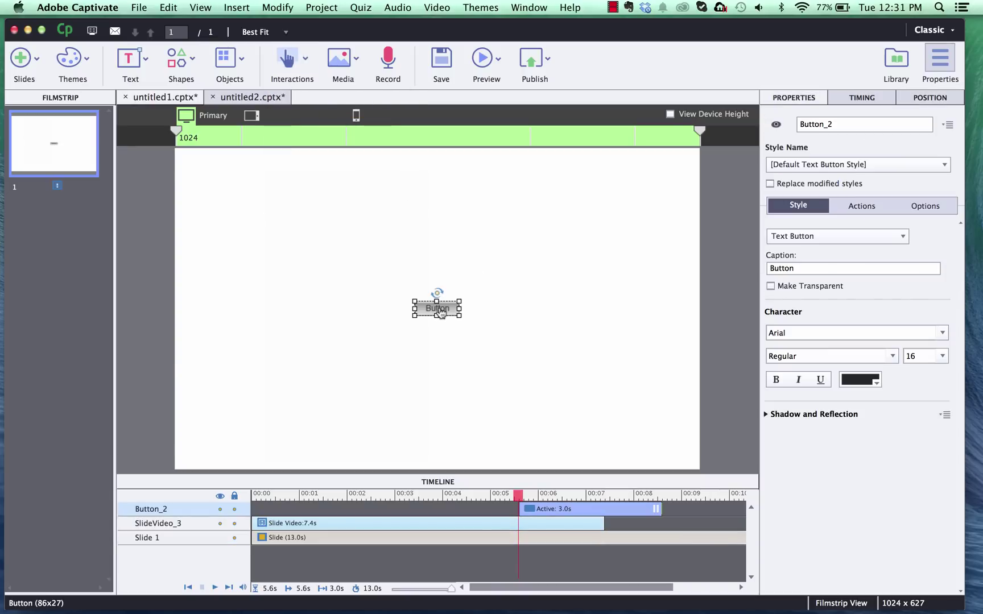
{"action": "left_click_drag", "start_coordinate": [437, 307], "coordinate": [681, 467]}
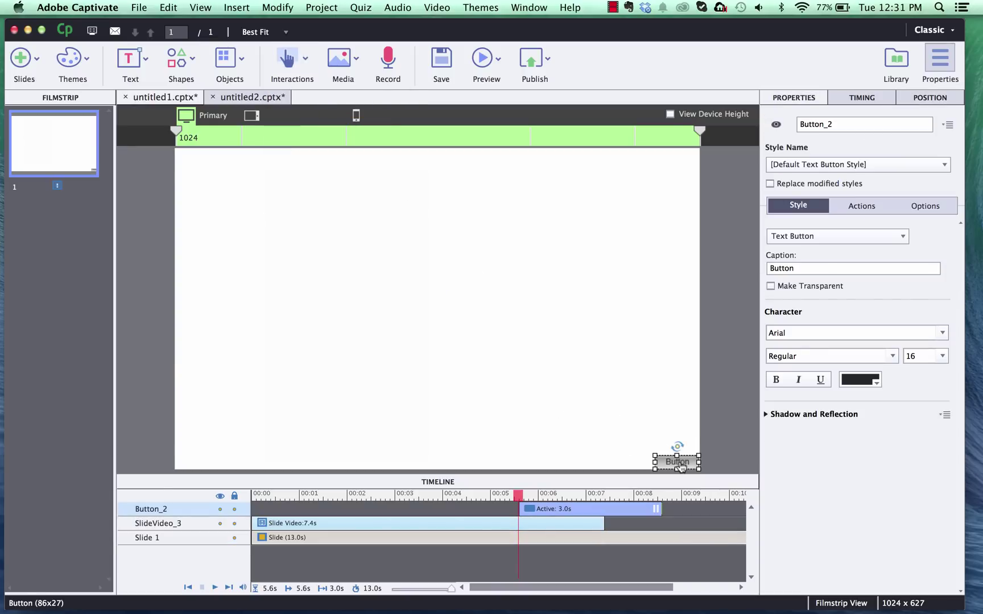
{"action": "left_click_drag", "start_coordinate": [636, 508], "coordinate": [568, 506]}
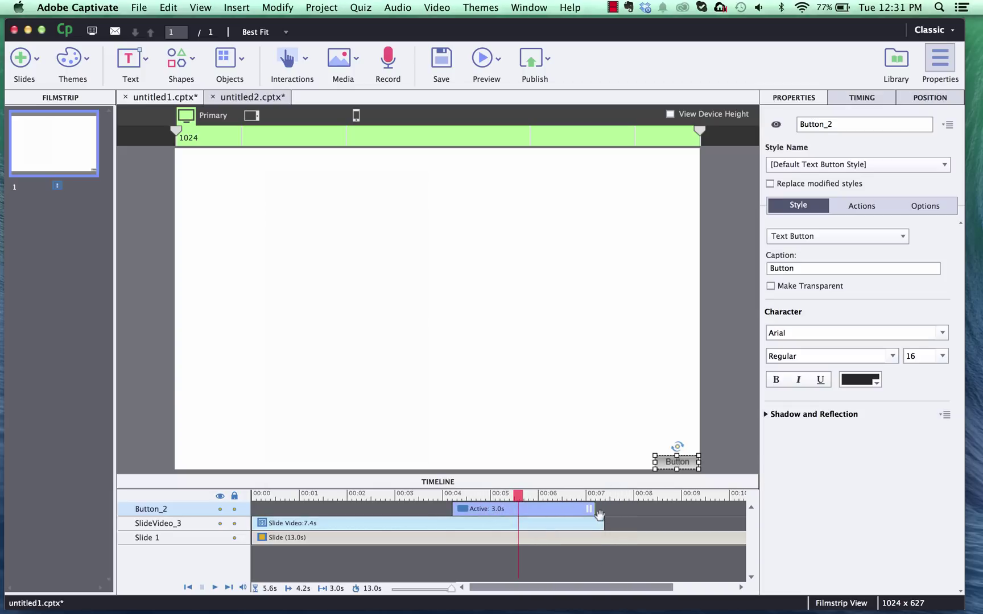
{"action": "left_click", "coordinate": [574, 509]}
Make Button_2 a Transparent Button and delete its caption text.
{"action": "left_click", "coordinate": [795, 236]}
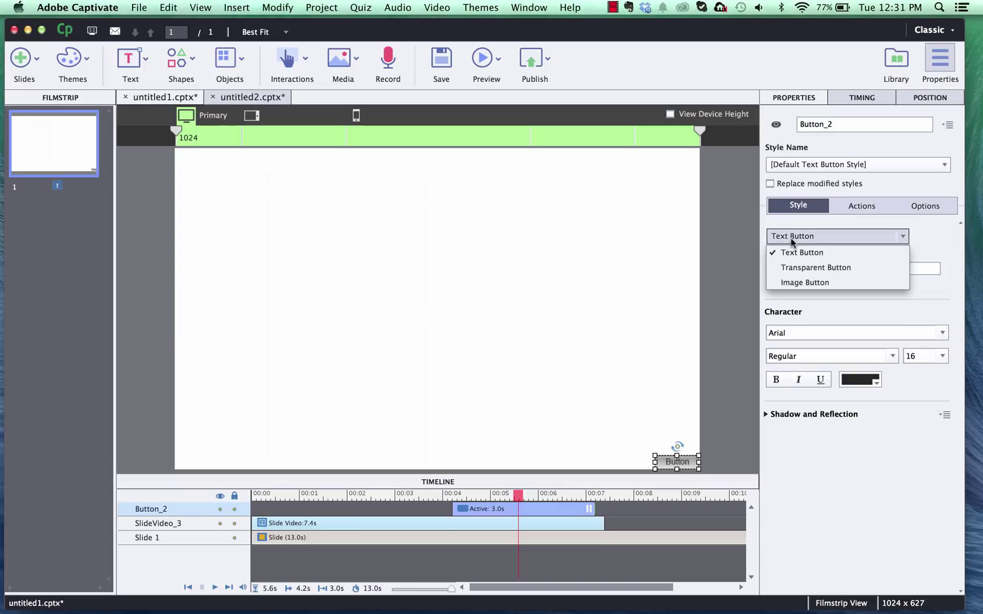
{"action": "left_click", "coordinate": [799, 268]}
{"action": "double_click", "coordinate": [798, 269]}
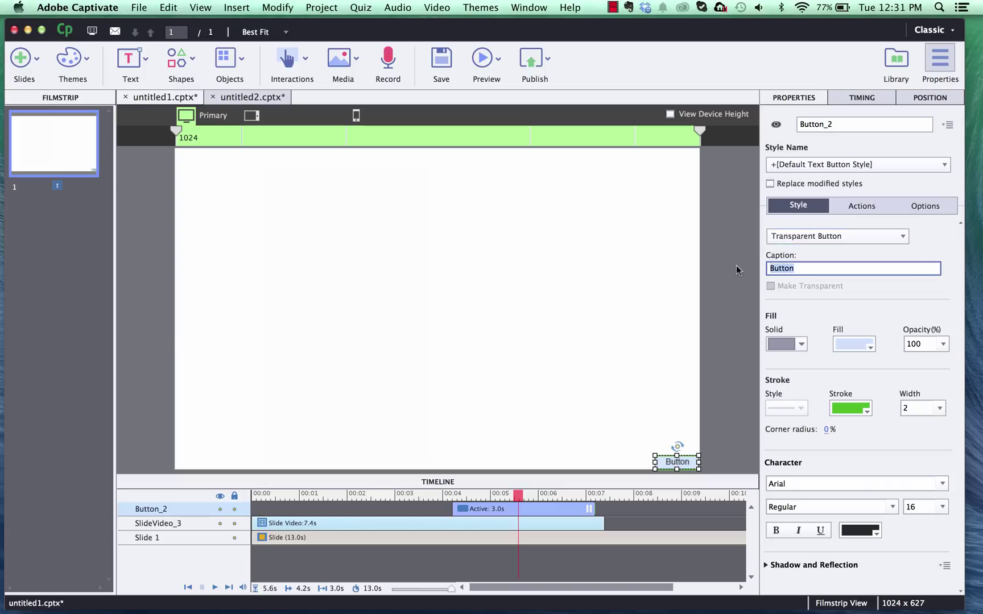
{"action": "key", "text": "BackSpace"}
Set the button's fill opacity to 0% and stroke width to 0.
{"action": "left_click", "coordinate": [924, 343]}
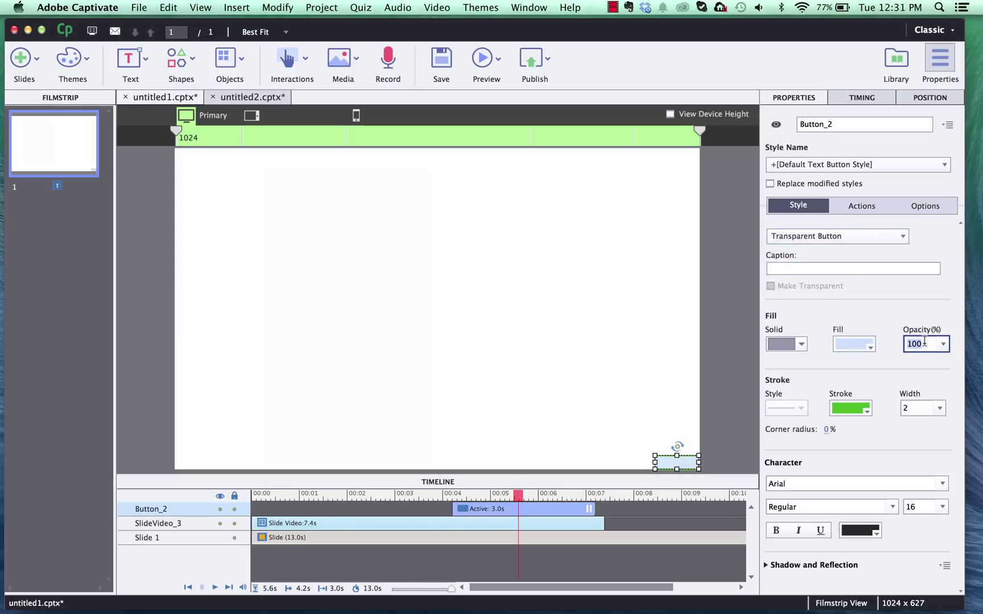
{"action": "type", "text": "0"}
{"action": "left_click", "coordinate": [943, 344]}
{"action": "left_click", "coordinate": [942, 345]}
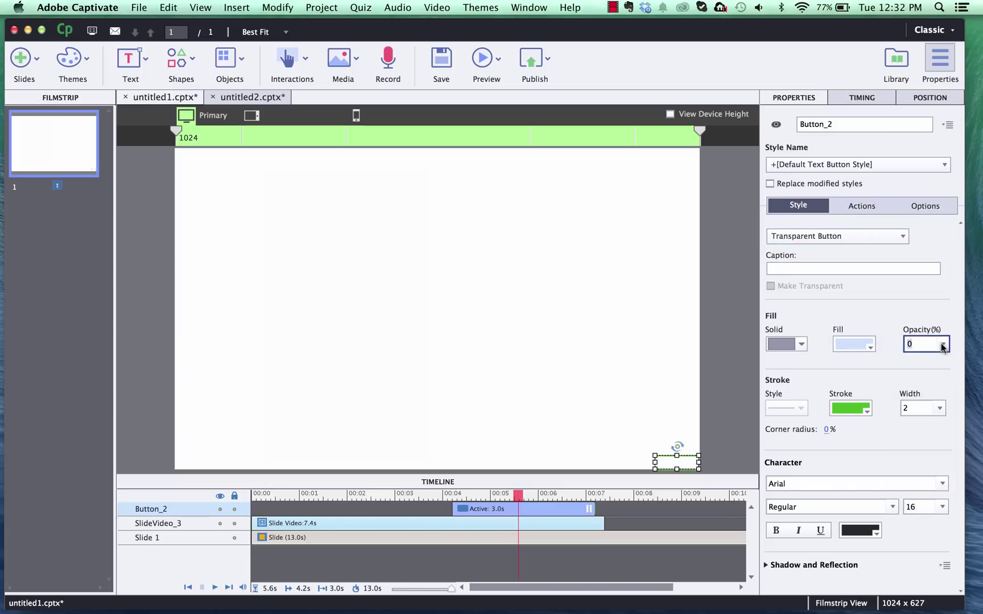
{"action": "key", "text": "Tab"}
{"action": "type", "text": "0"}
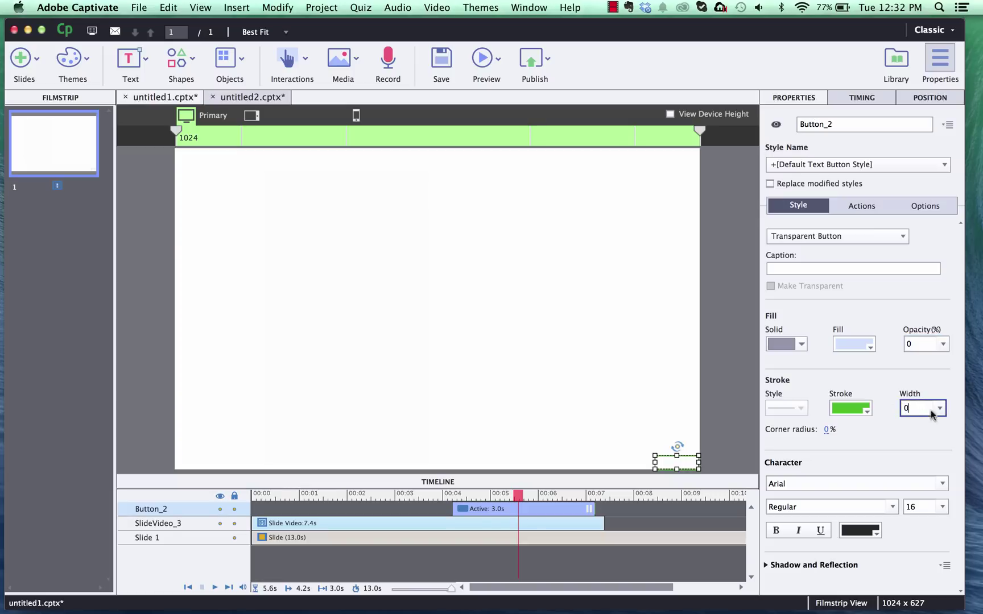
{"action": "left_click", "coordinate": [939, 407]}
{"action": "left_click", "coordinate": [940, 409]}
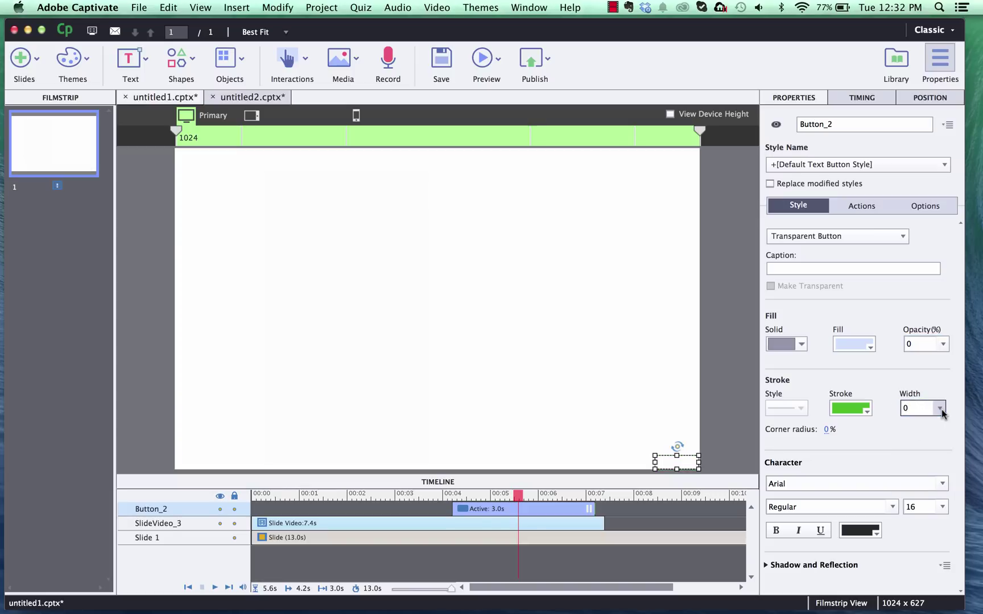
Check that the corner button is invisible, then set its On Success action to No Action.
{"action": "left_click", "coordinate": [710, 456]}
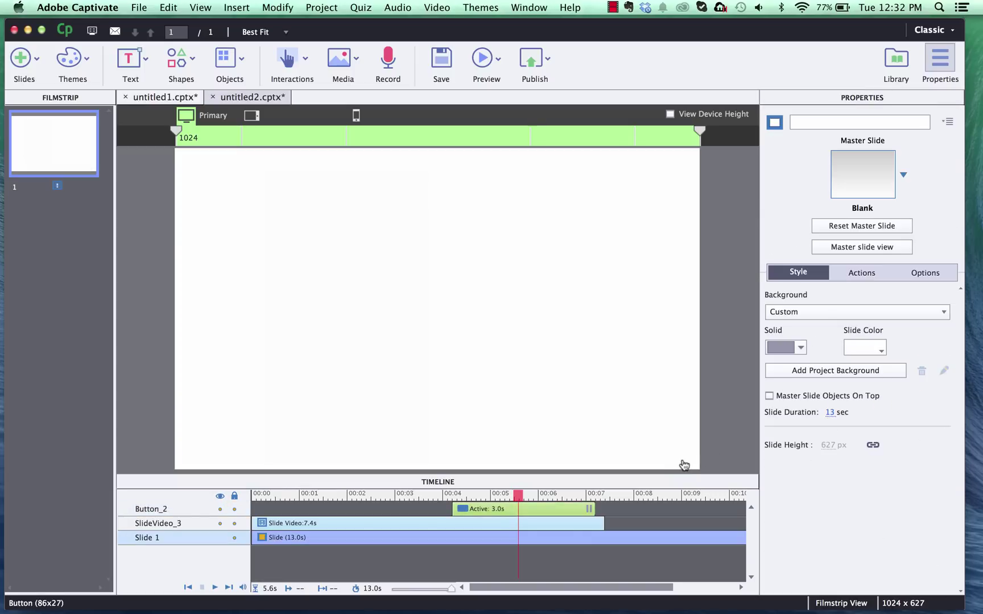
{"action": "left_click", "coordinate": [680, 463]}
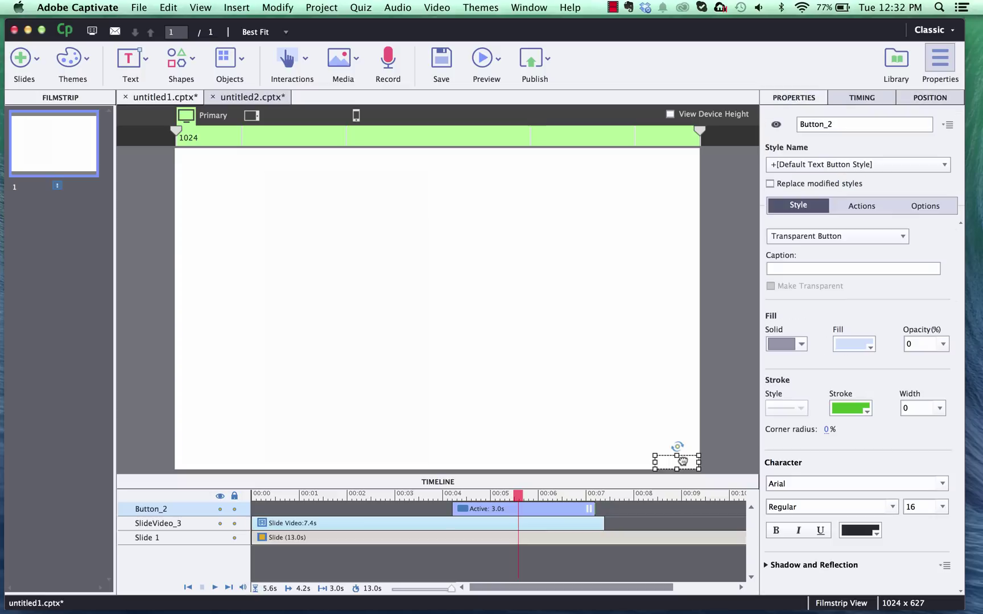
{"action": "left_click", "coordinate": [855, 205]}
{"action": "left_click", "coordinate": [842, 244]}
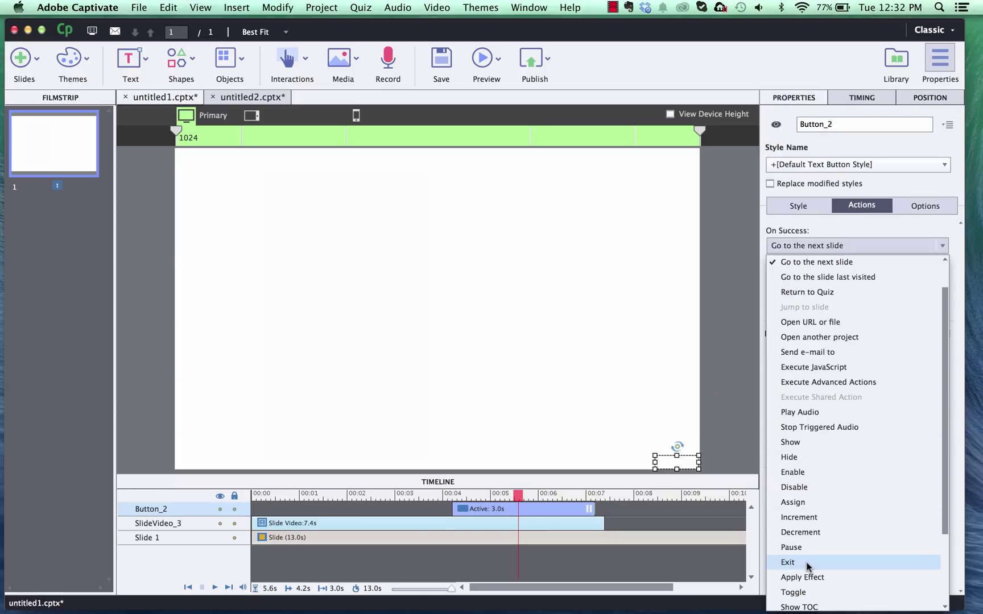
{"action": "scroll", "coordinate": [807, 566], "scroll_direction": "down", "scroll_amount": 3}
{"action": "left_click", "coordinate": [807, 603]}
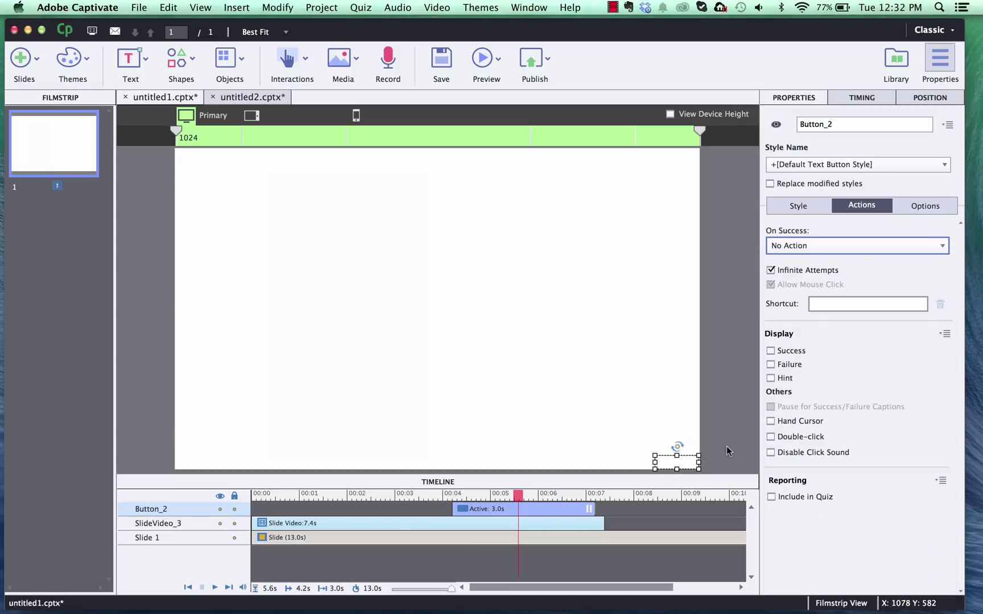
{"action": "left_click", "coordinate": [729, 443]}
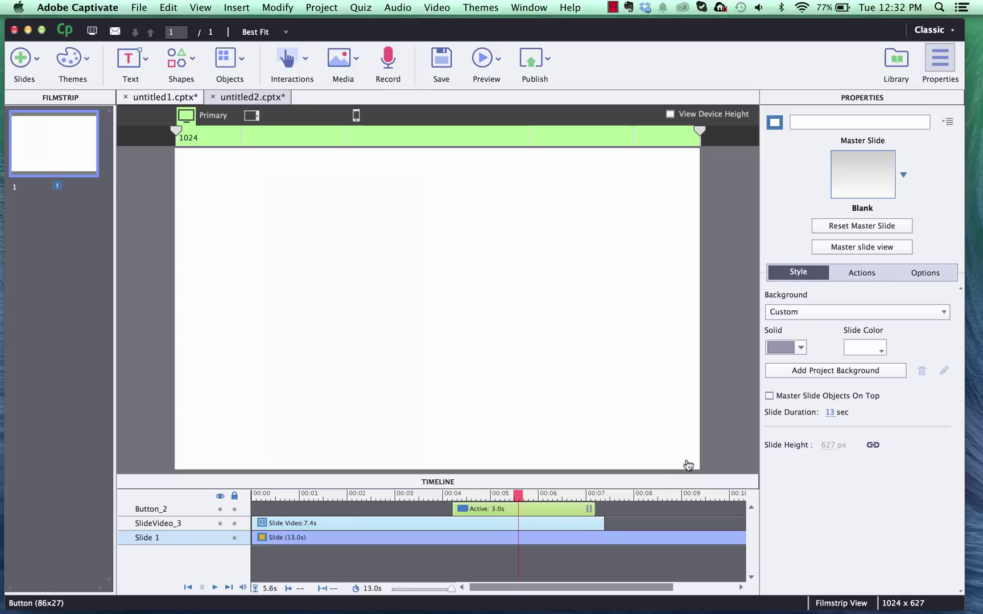
Preview the project as HTML5 in Chrome and watch the cutout woman video play.
{"action": "left_click", "coordinate": [486, 65]}
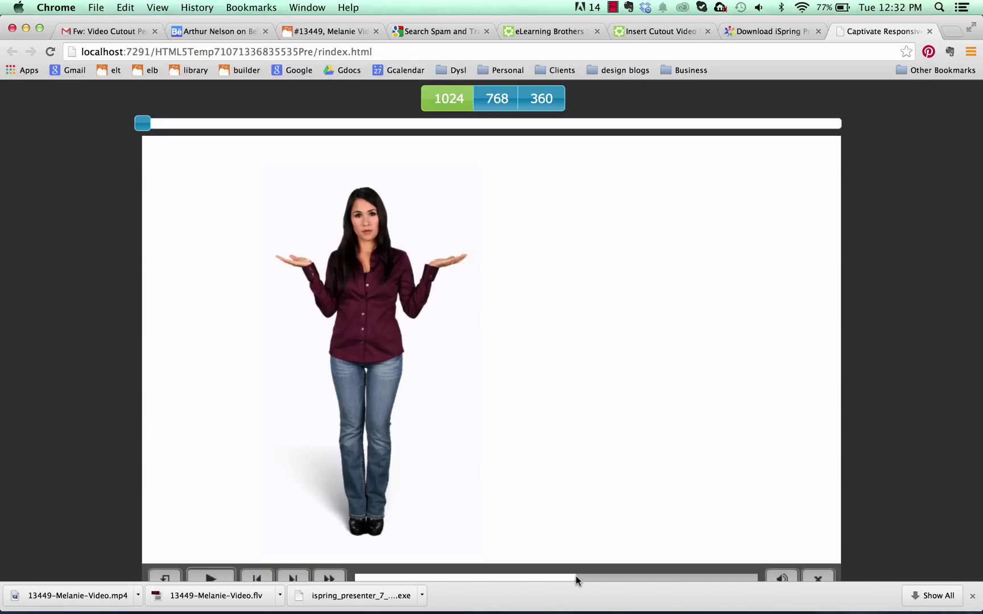
{"action": "scroll", "coordinate": [577, 576], "scroll_direction": "down", "scroll_amount": 1}
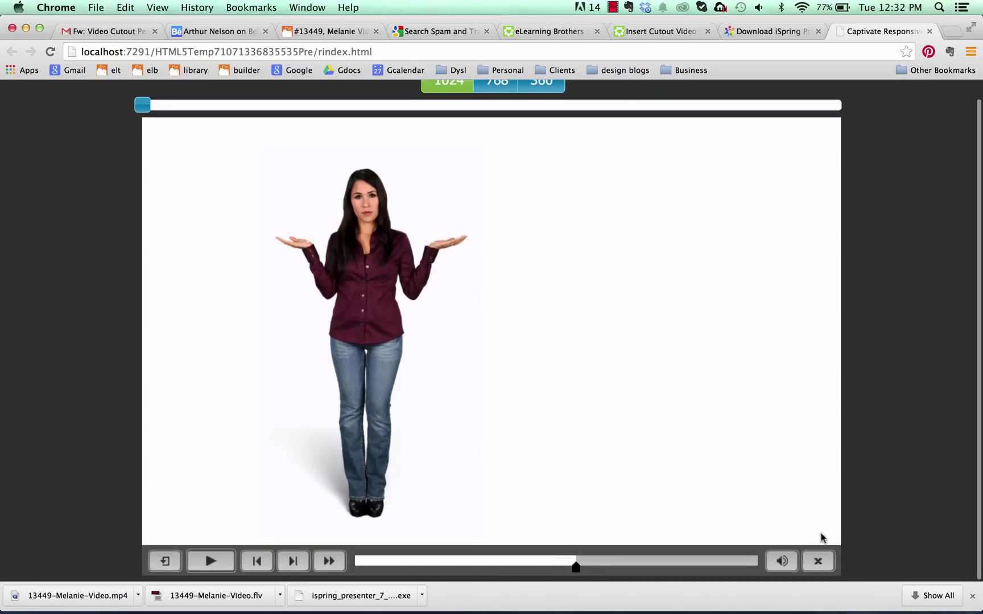